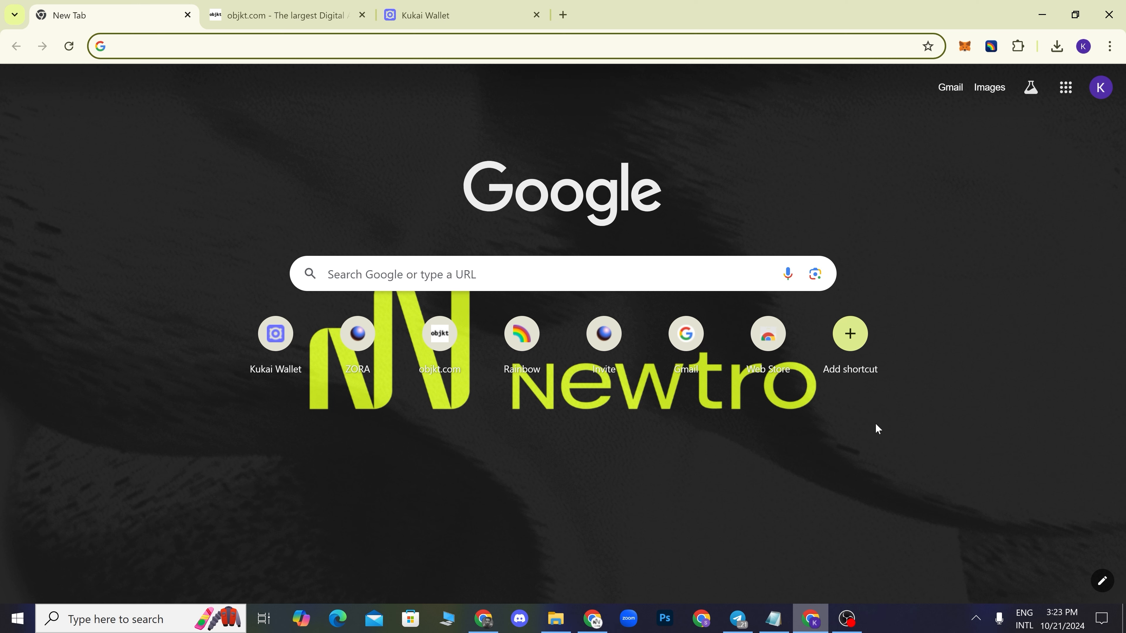
click(275, 16)
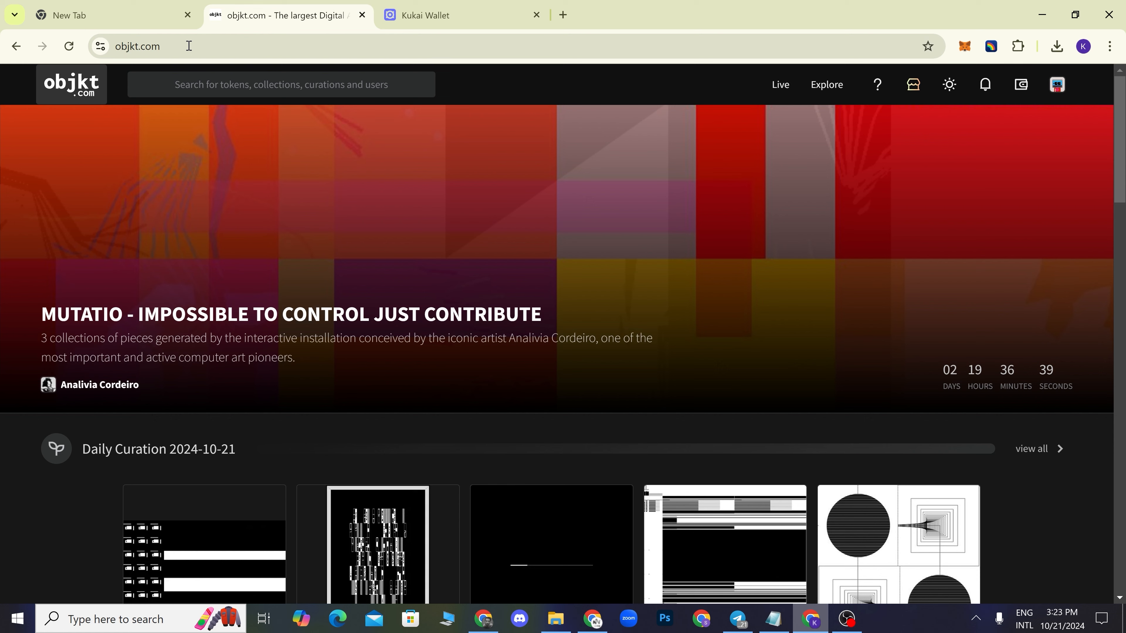
click(165, 54)
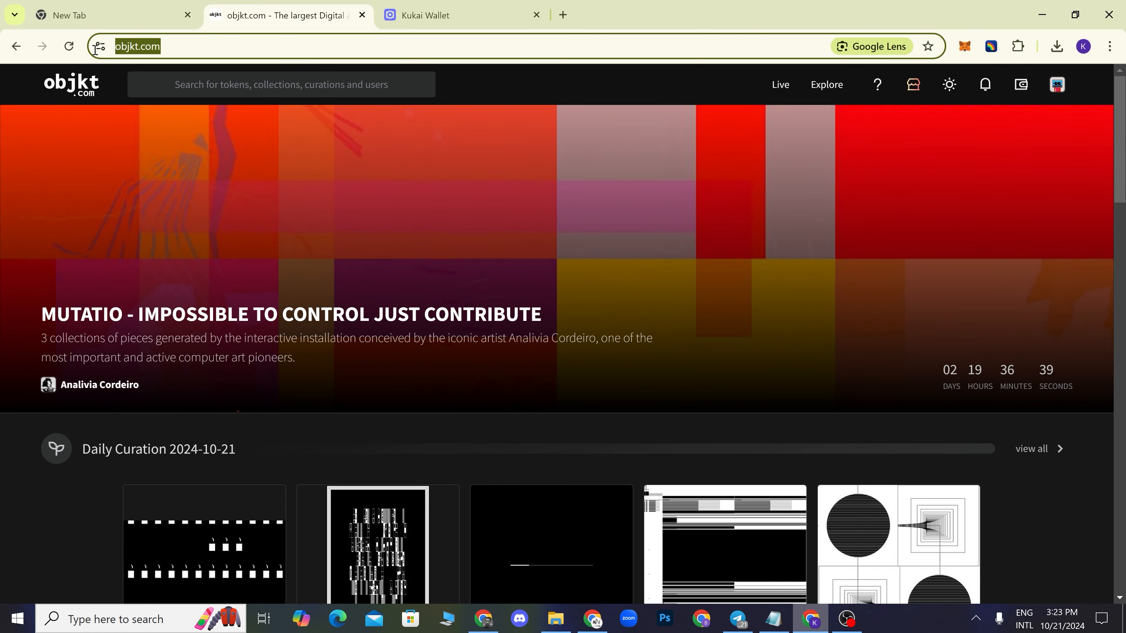
click(190, 48)
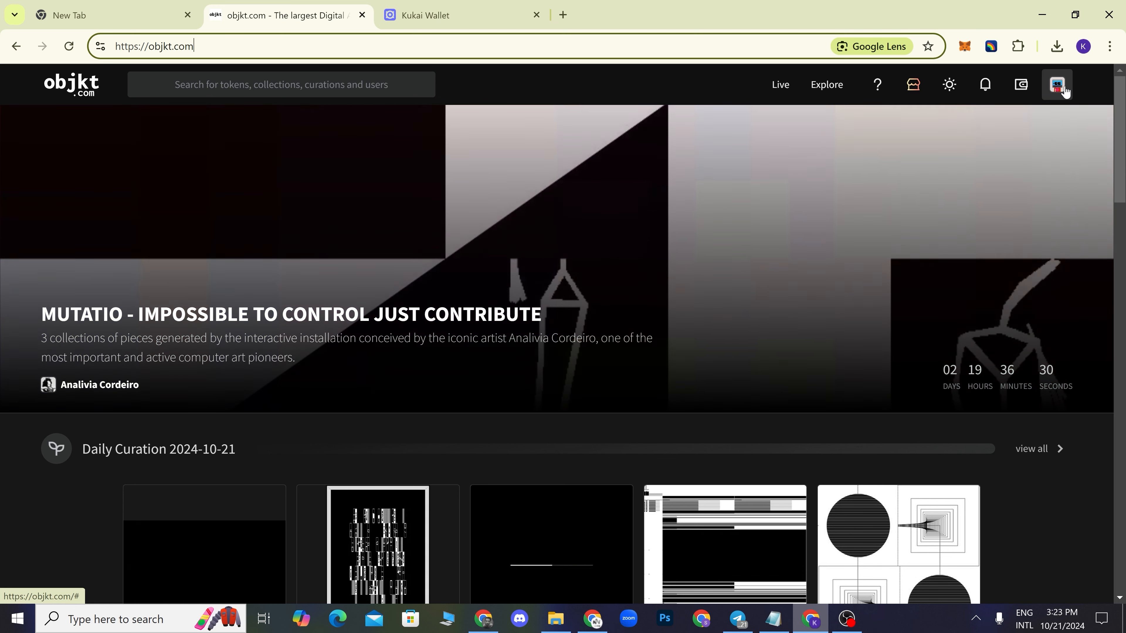
- Choose Create from the profile avatar menu to reach the token creation page
click(1062, 91)
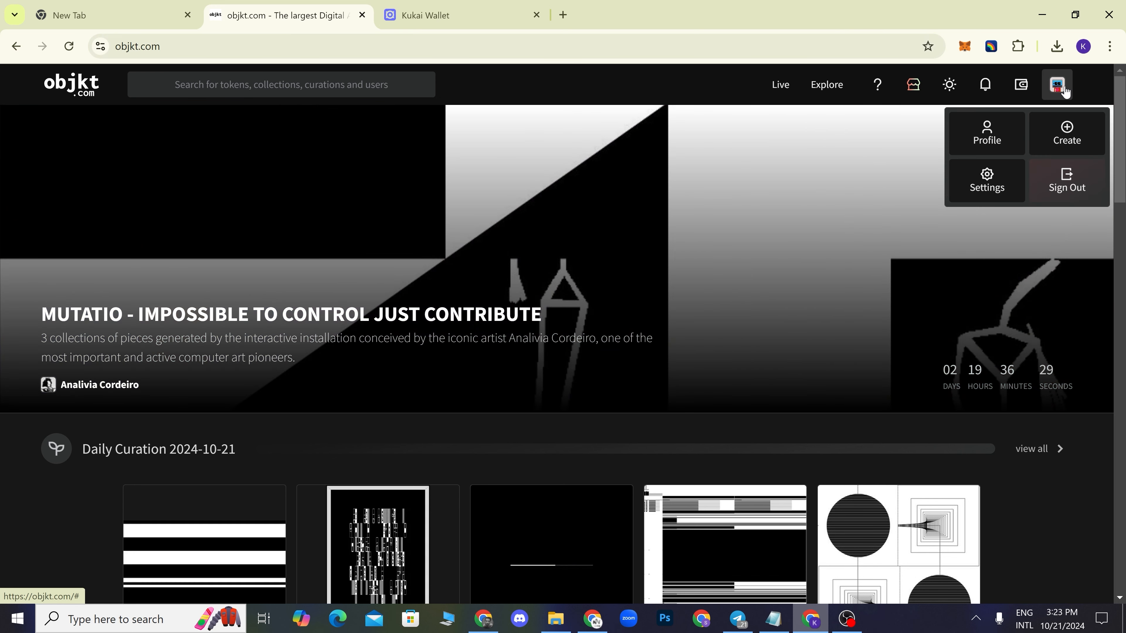
click(1067, 141)
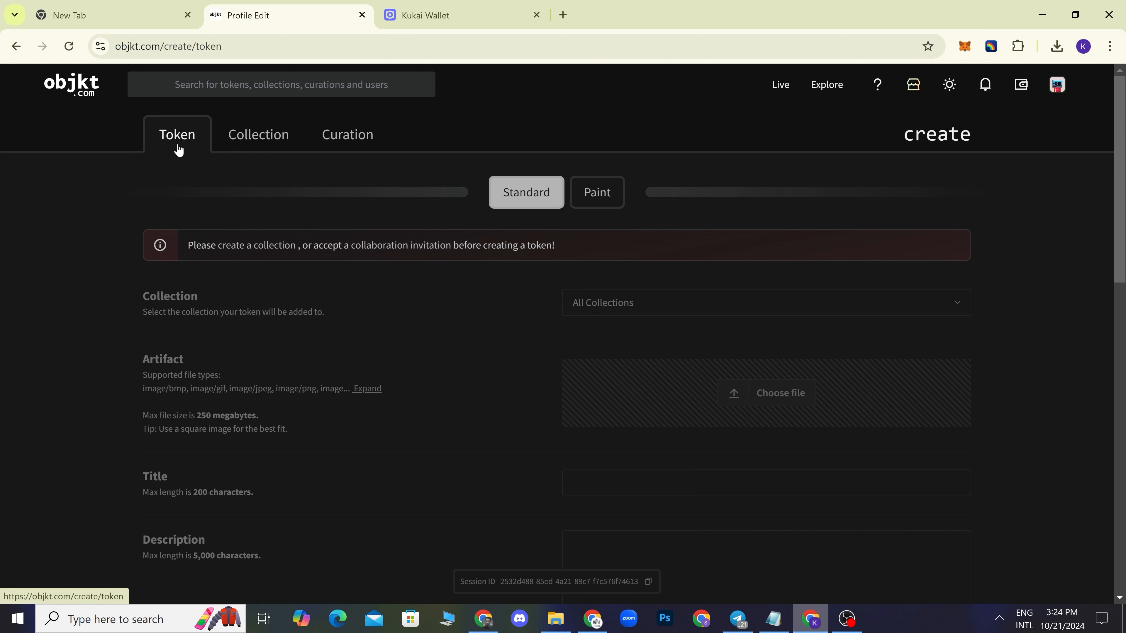
- Start a new collection and upload images.png from Downloads as its logo
click(262, 142)
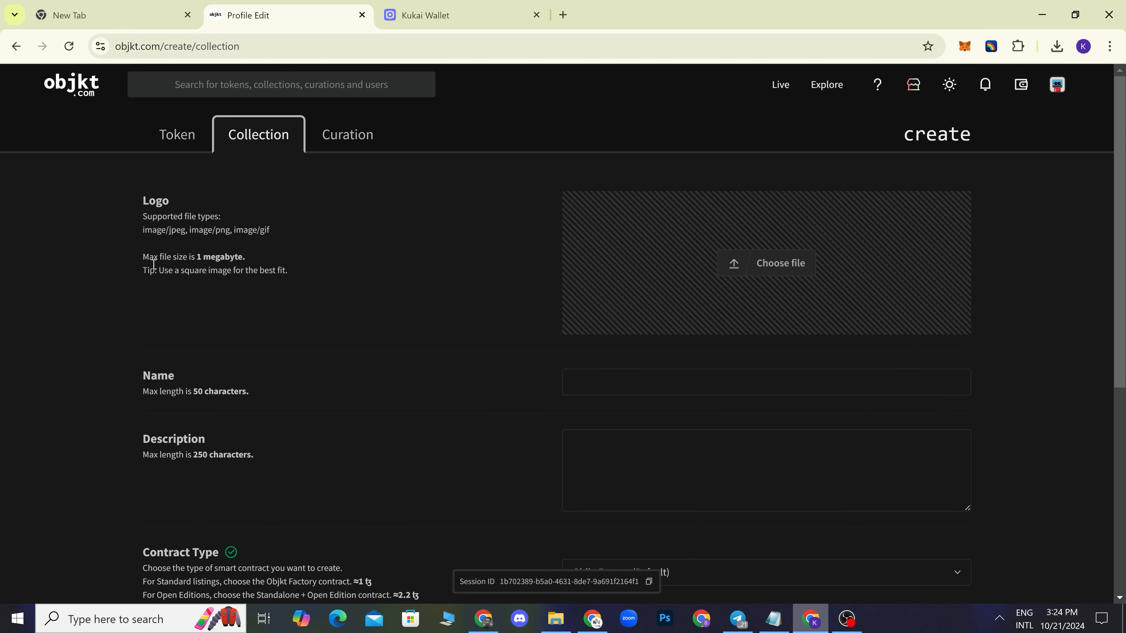
click(777, 267)
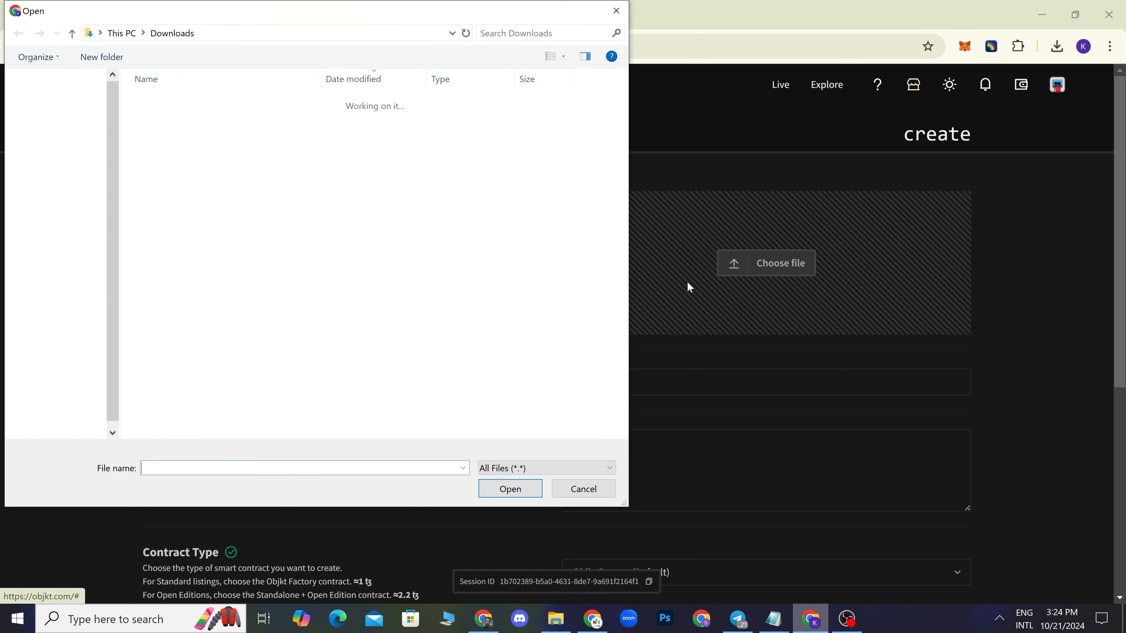
click(188, 119)
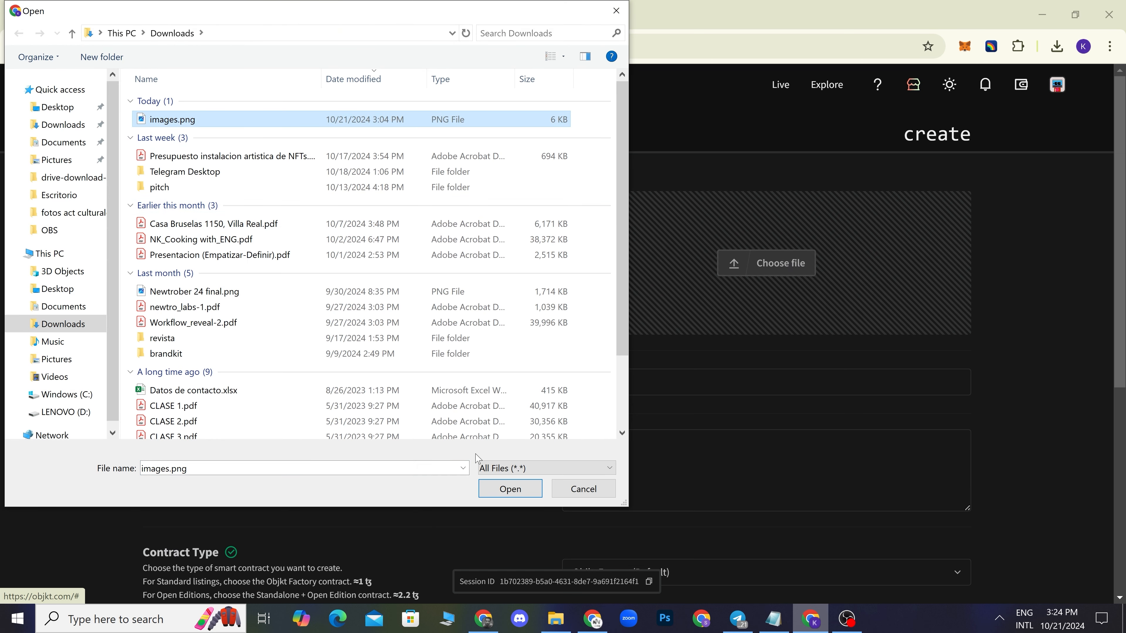
click(499, 487)
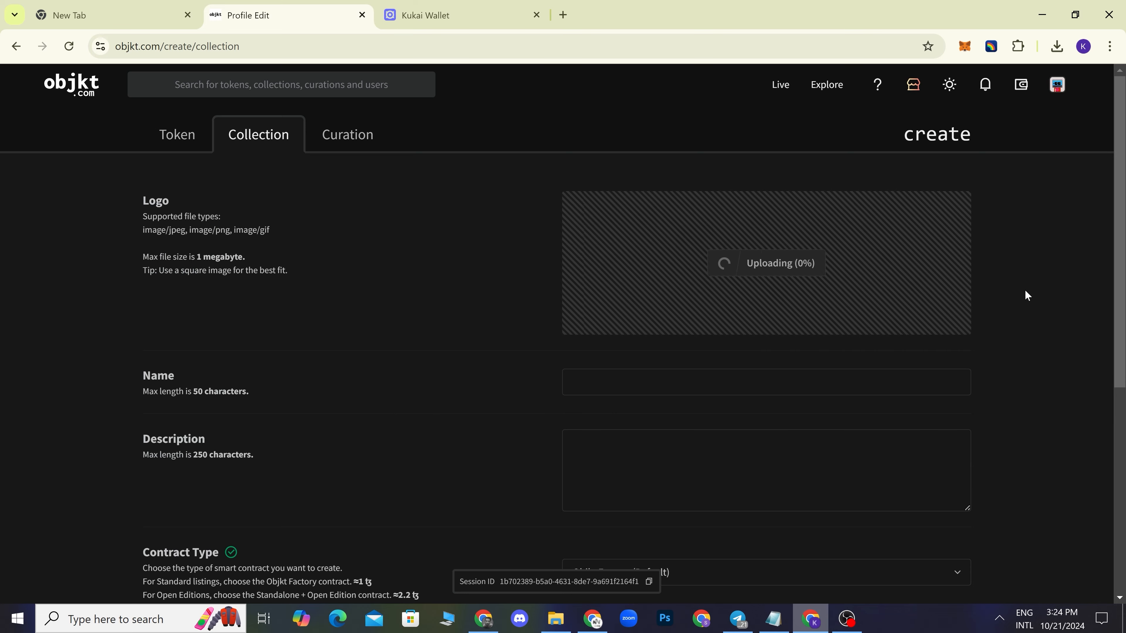
- Name the collection Tutorial123 with description 'Esta coleccion esta creada con fines educativos.'
click(629, 383)
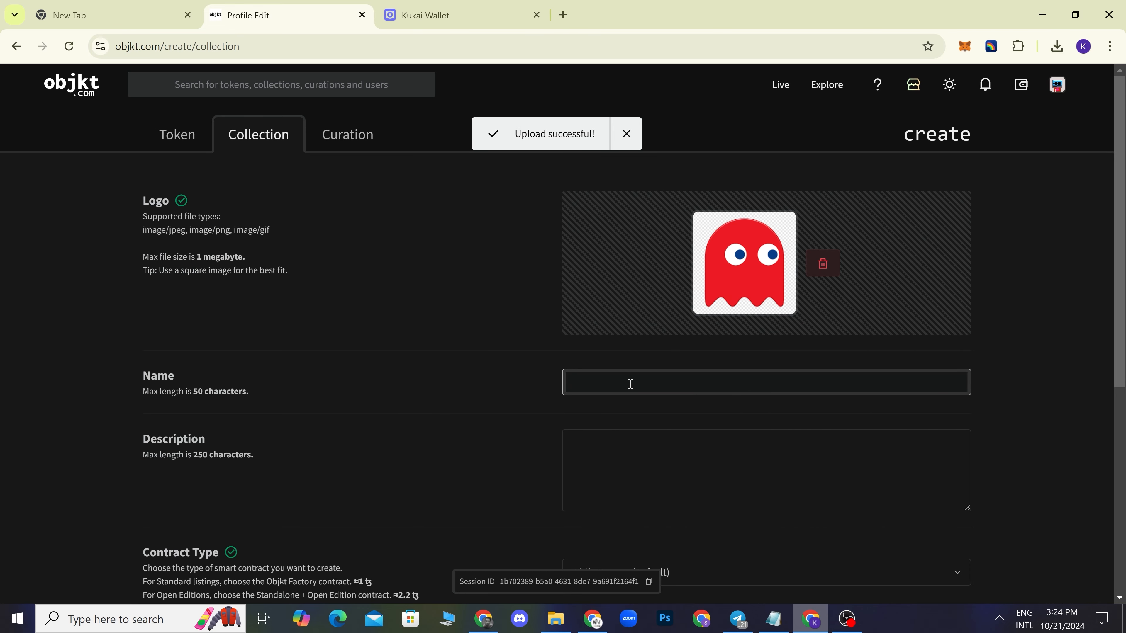
text(Tutorial123)
click(660, 477)
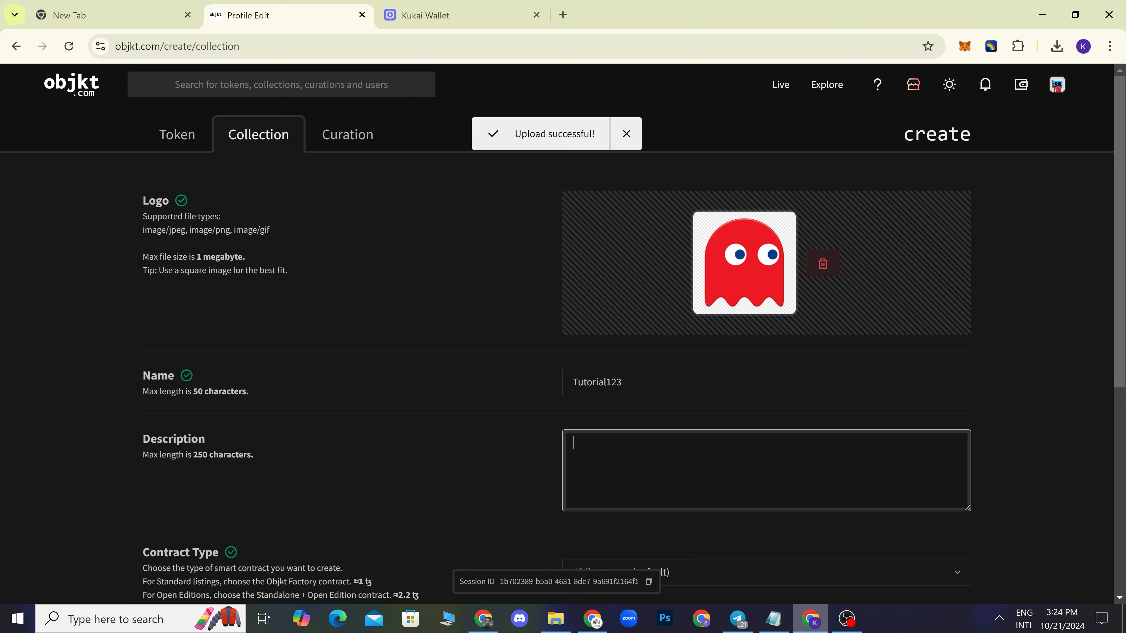
text(Esta coleccion es)
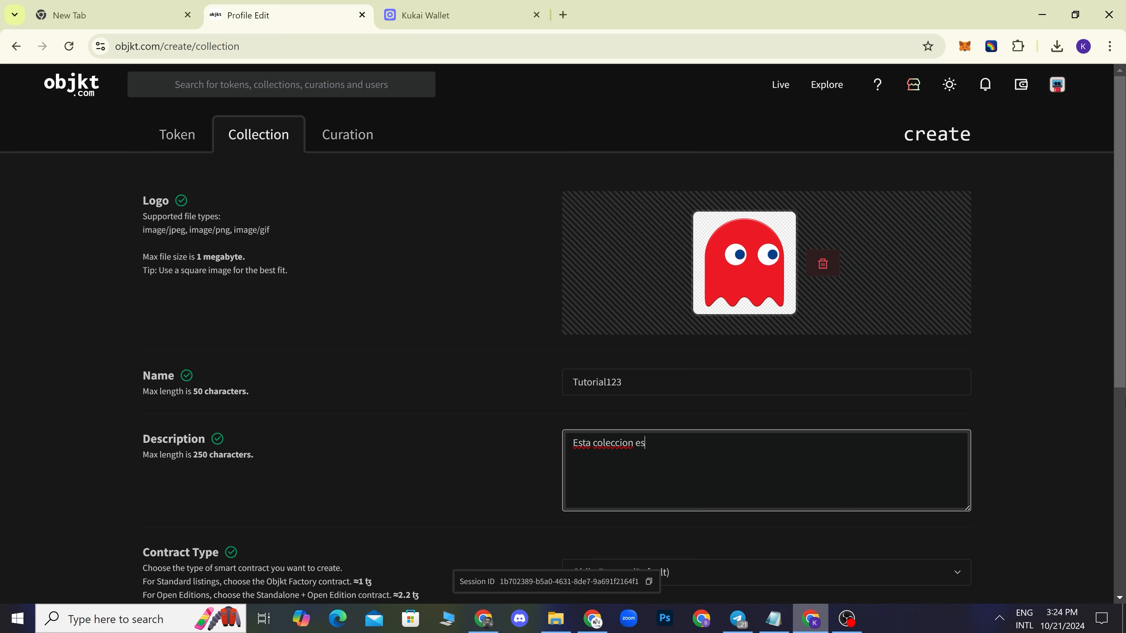
text(ta creada con fines educativo)
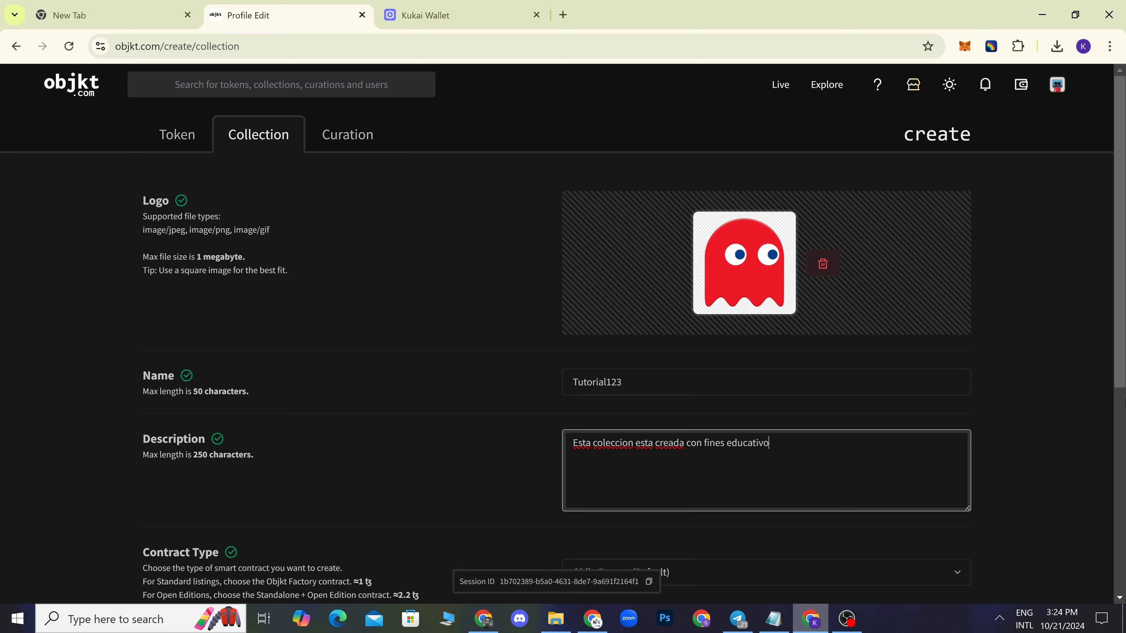
text(s.)
- Keep Objkt Factory (Default) as contract type and create Tutorial123, sending it to Kukai Wallet
scroll(1018, 366, down, 3)
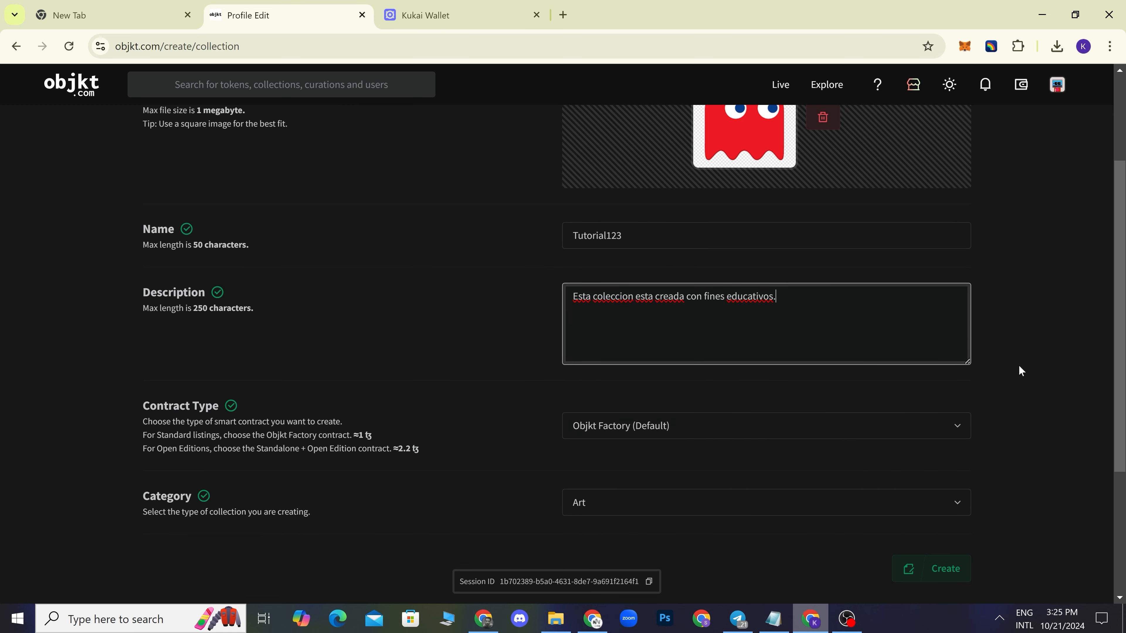
scroll(1019, 366, down, 3)
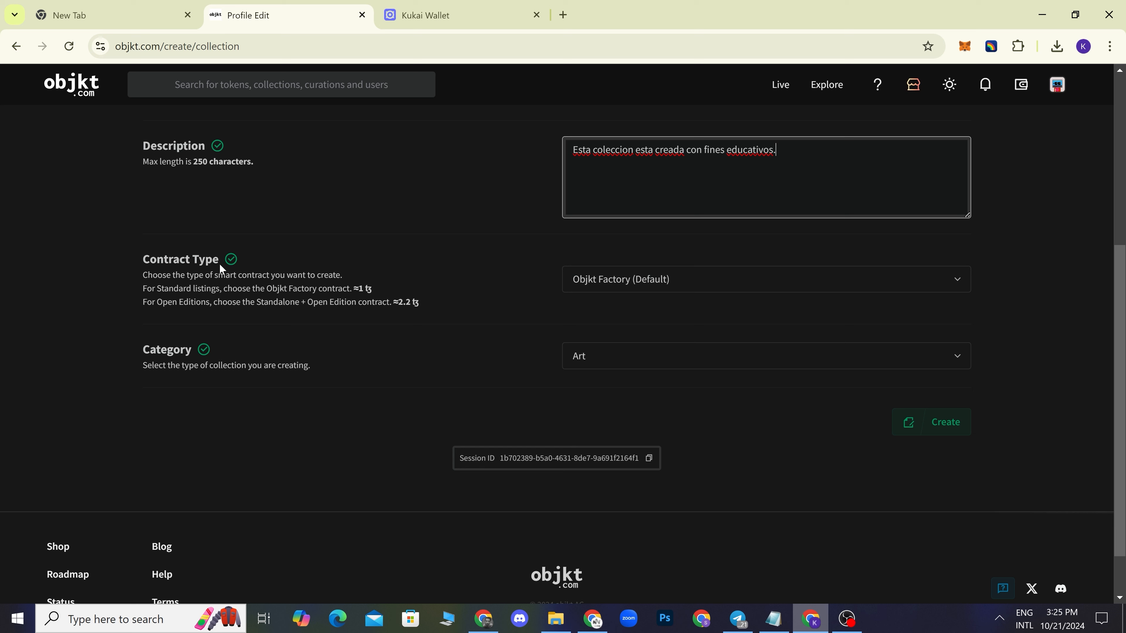
click(714, 288)
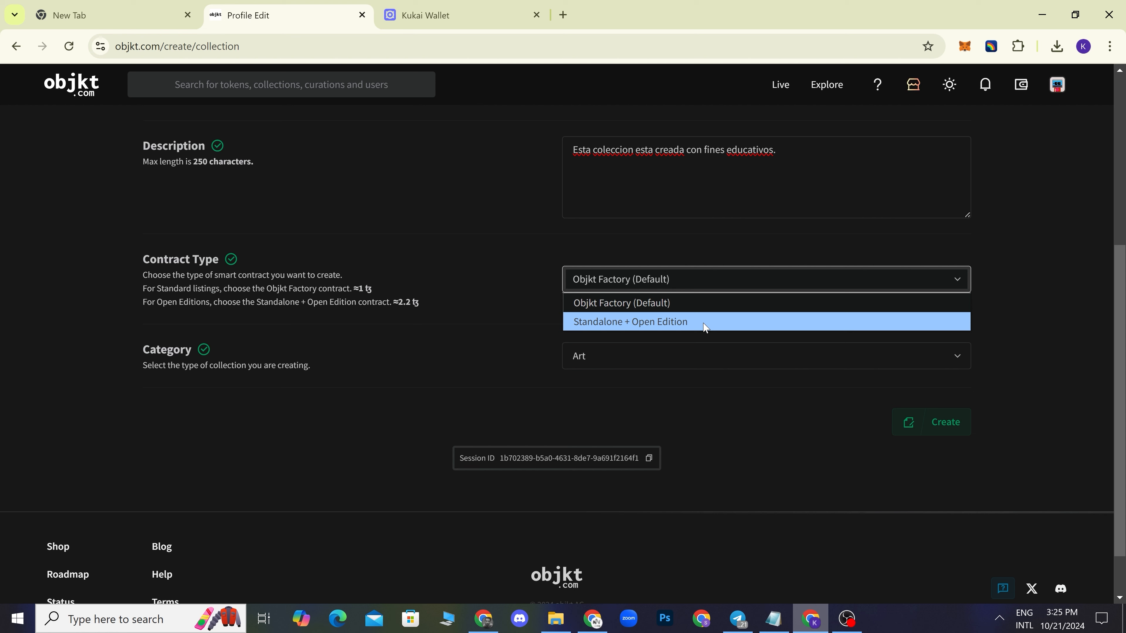
click(675, 307)
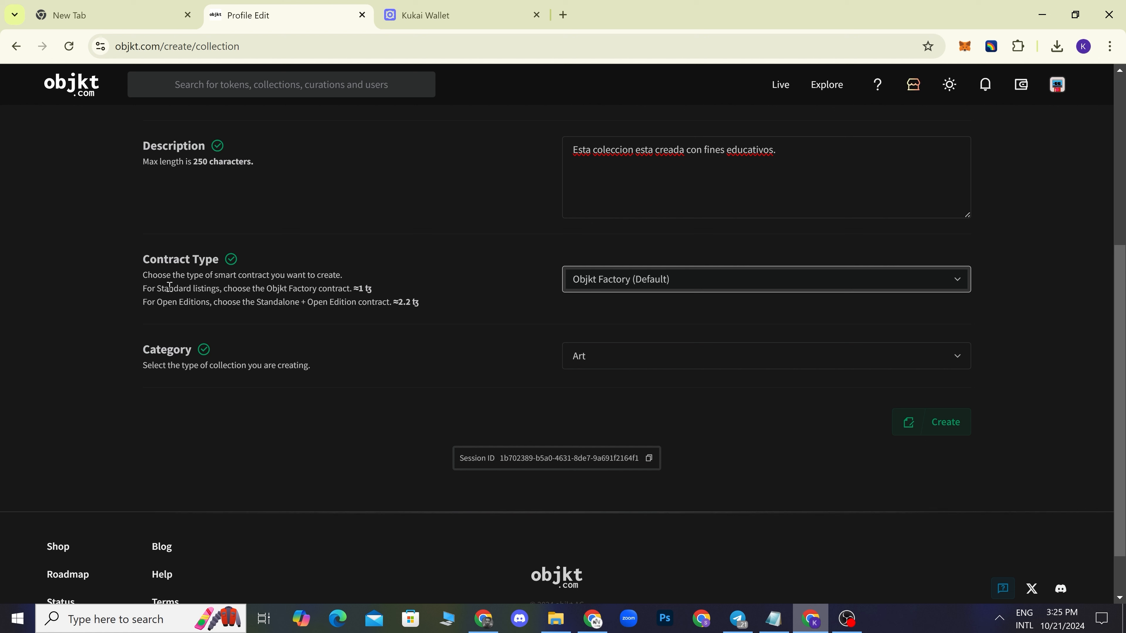
drag(169, 287, 376, 294)
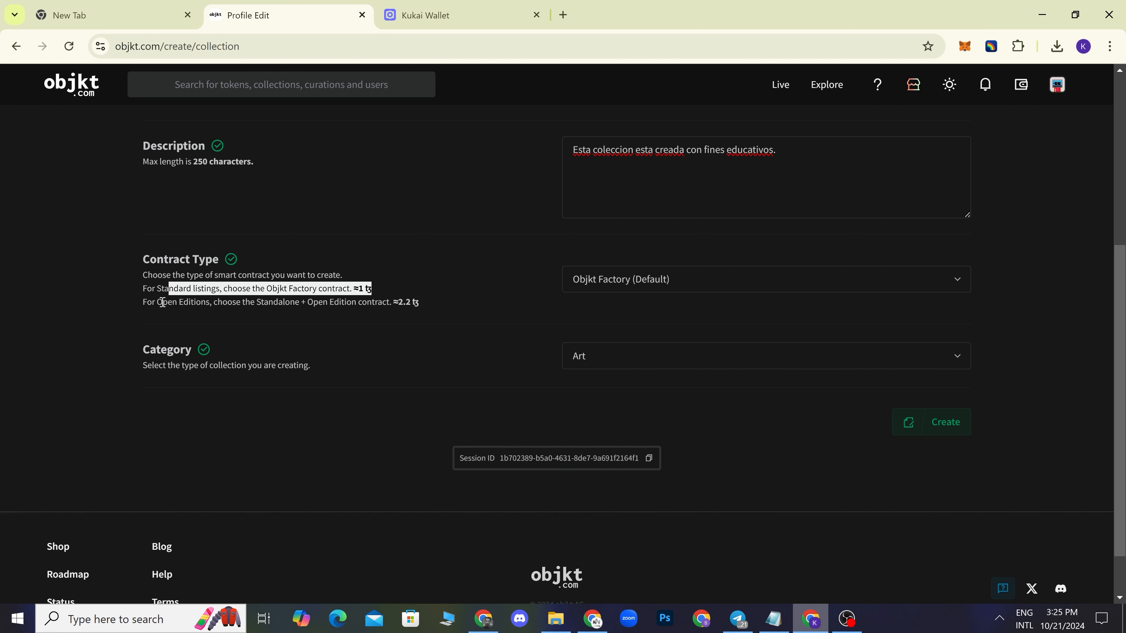
drag(163, 303, 417, 305)
click(433, 302)
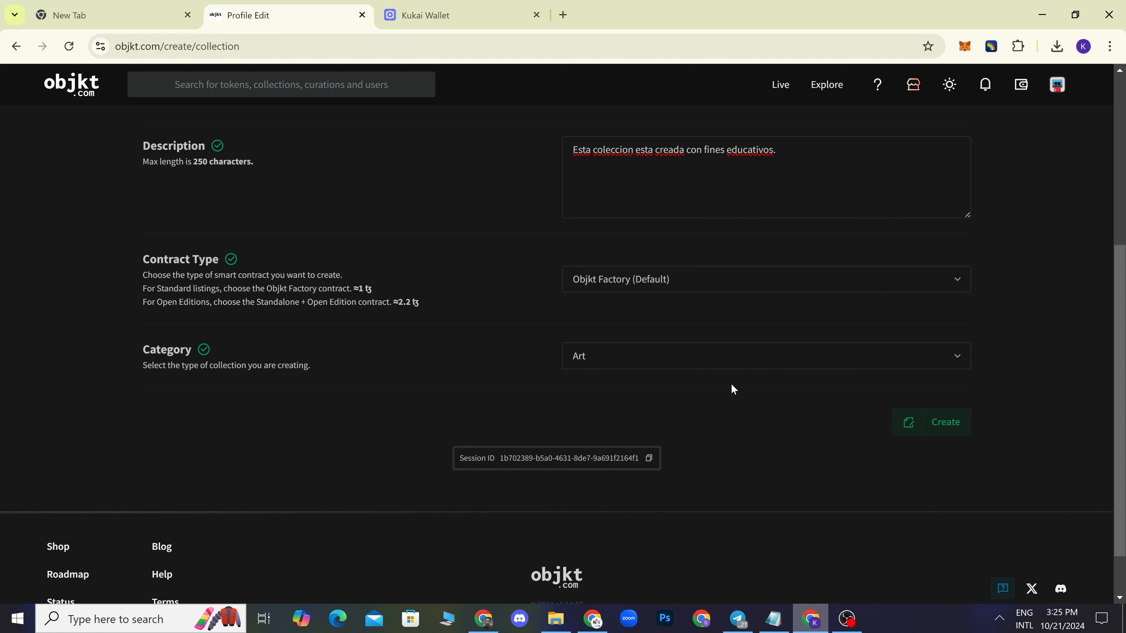
click(946, 422)
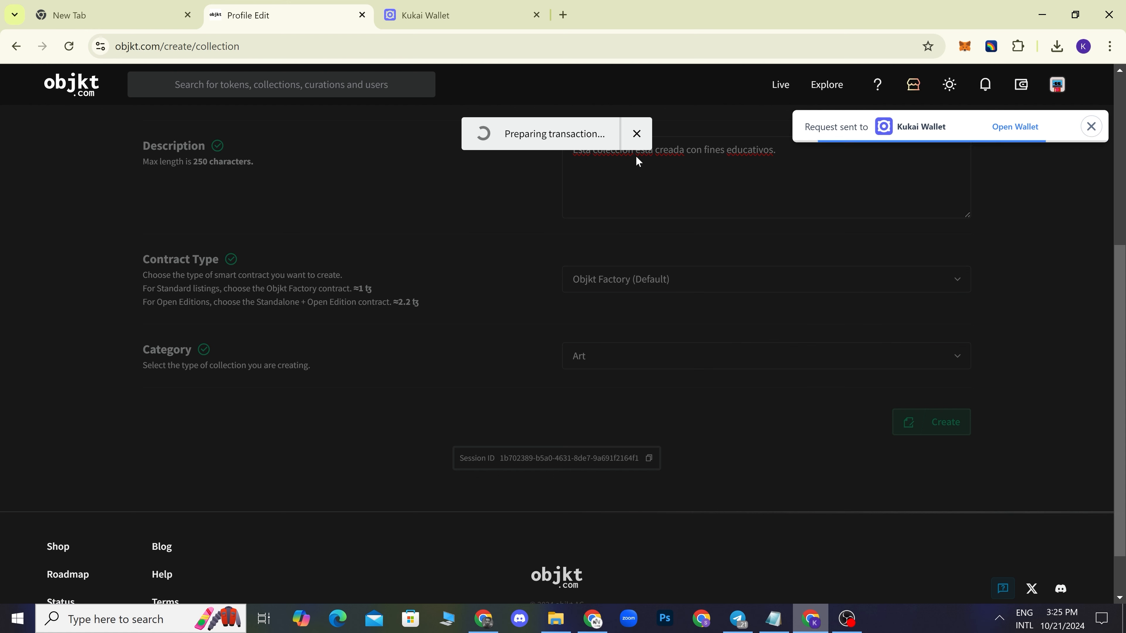
- Confirm the CREATE_ARTISTIC_COLLECTION operation in Kukai Wallet with the wallet password, then return to objkt.com
click(437, 17)
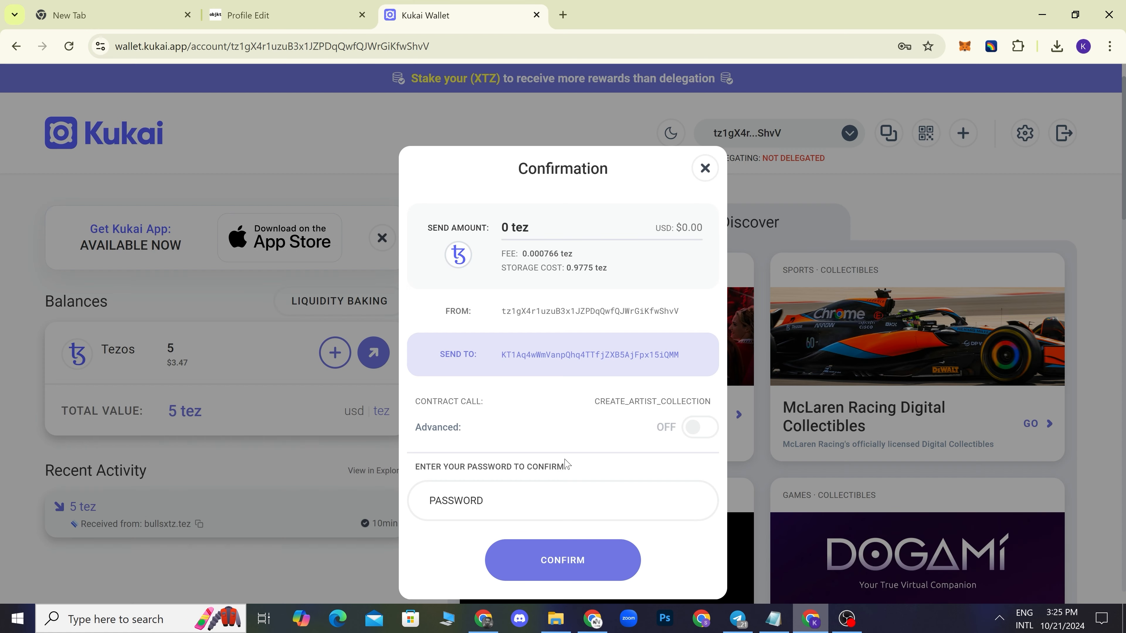
click(562, 505)
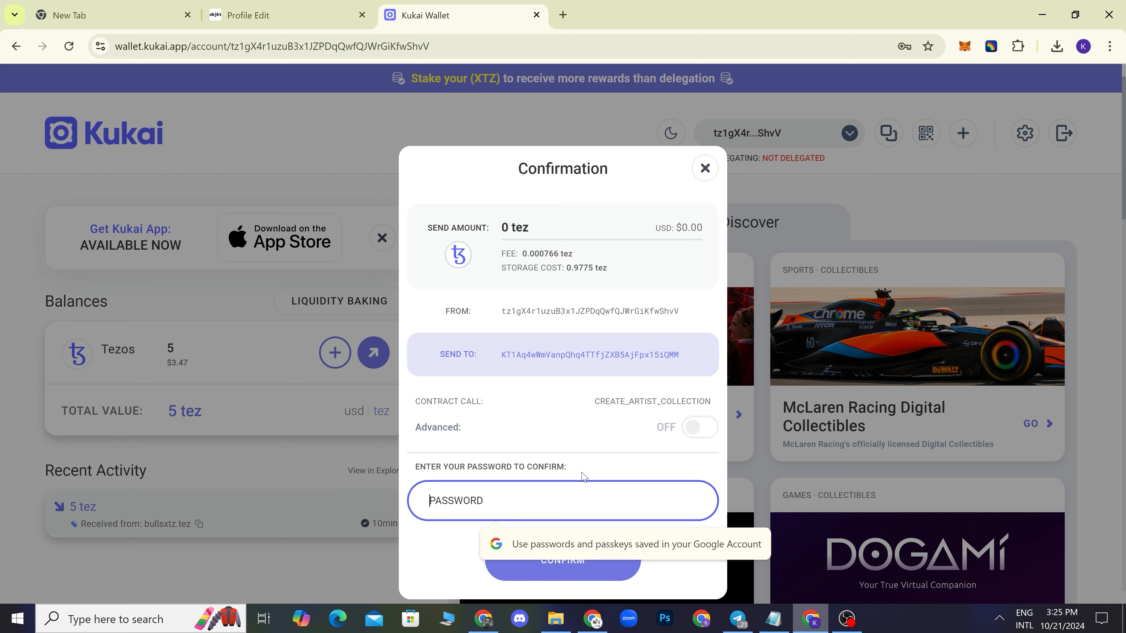
text(•••••••••••••)
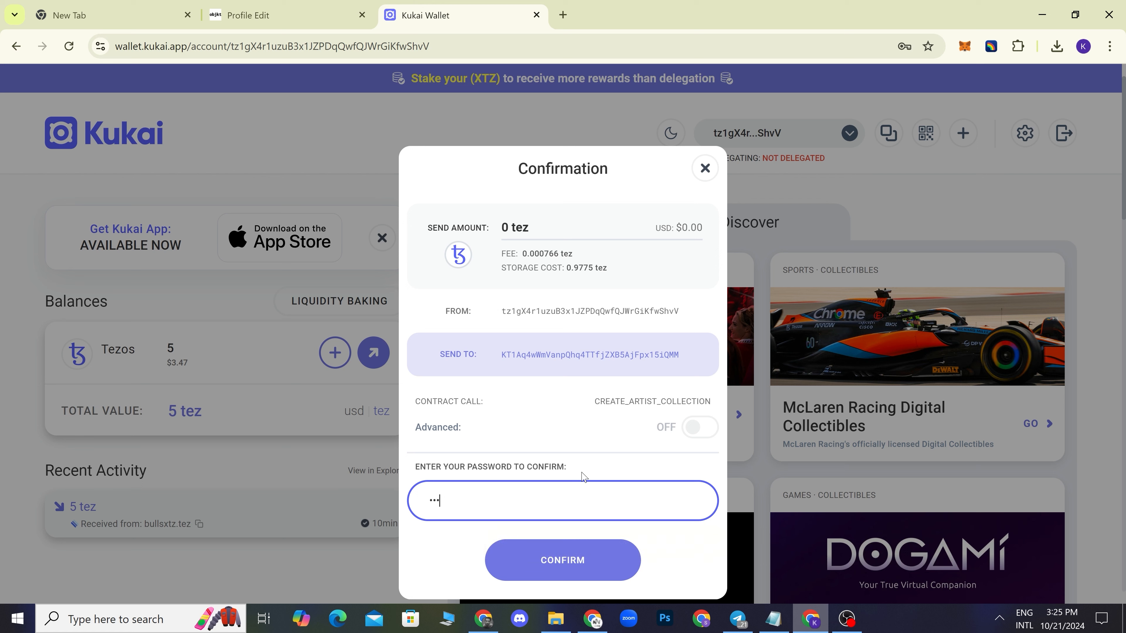
text(••••••••)
key(Return)
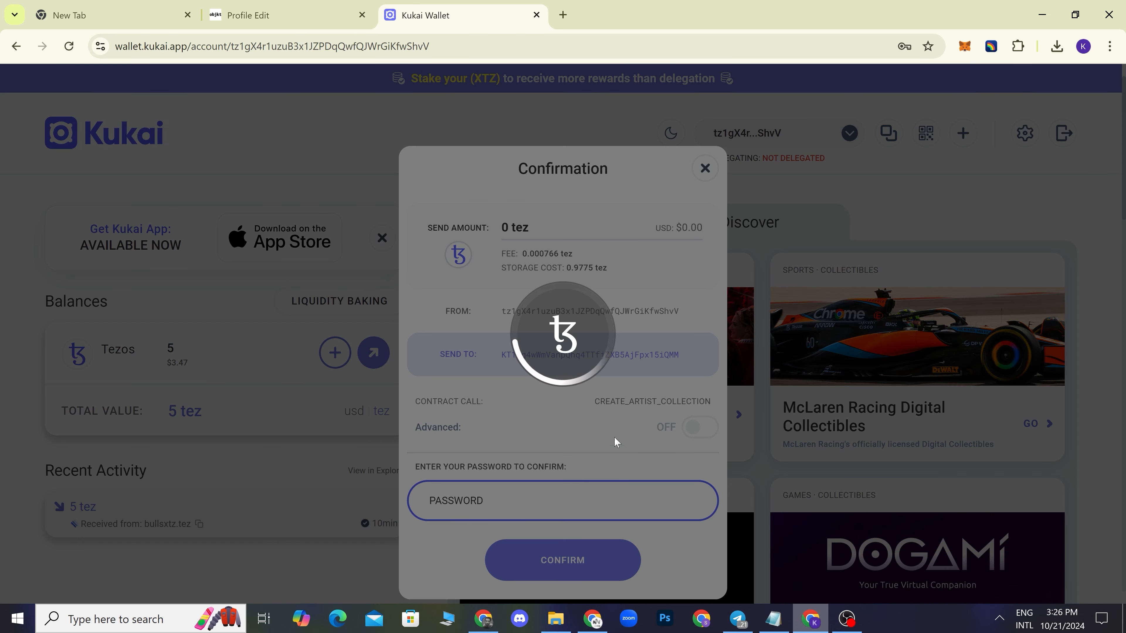
click(281, 20)
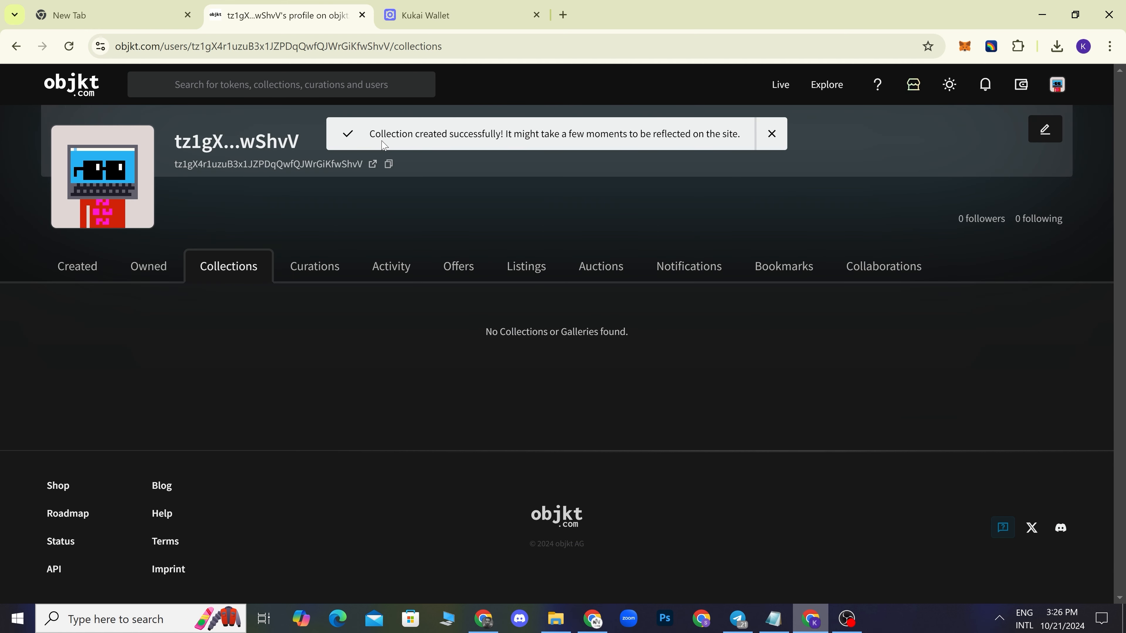
- Reopen the token creation form and pick Tutorial123 as the token's collection
click(1063, 93)
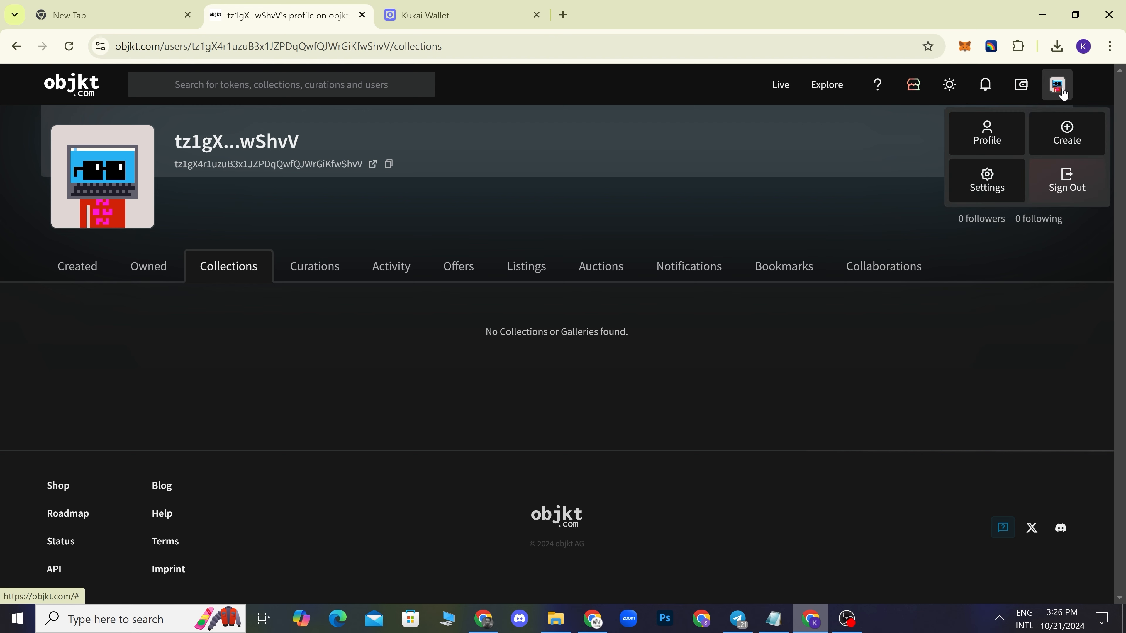
click(1074, 141)
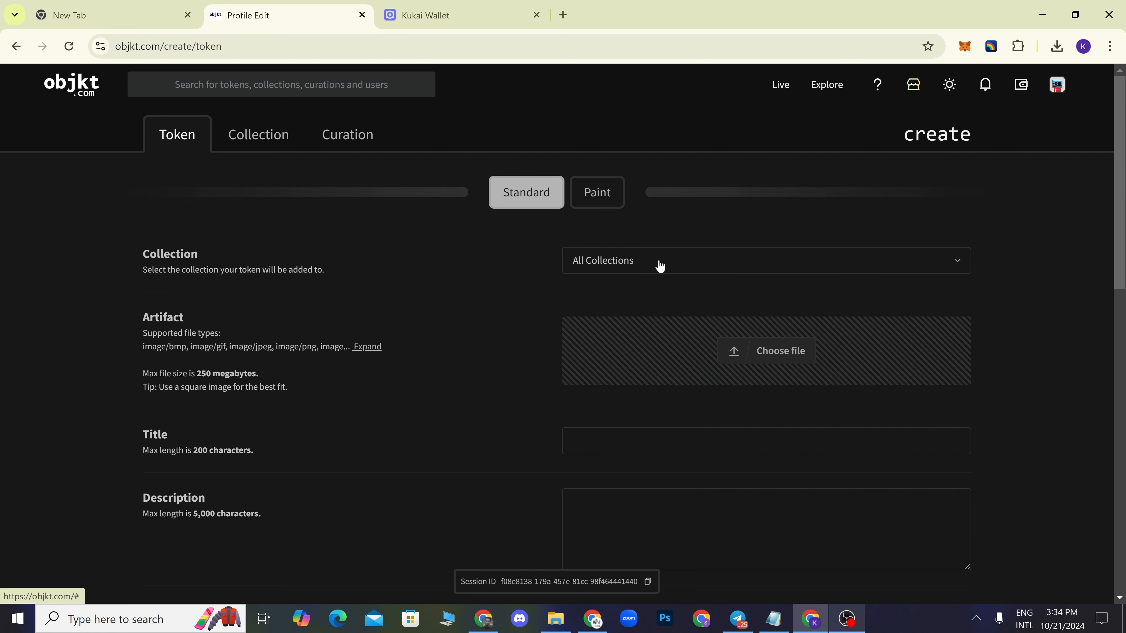
click(660, 265)
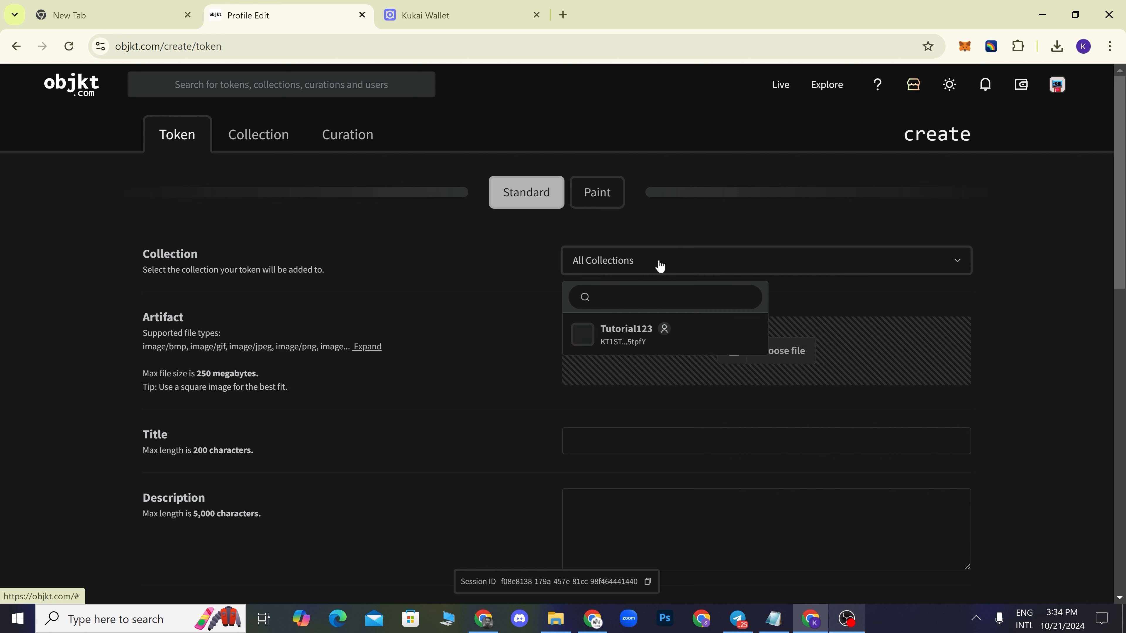
click(637, 342)
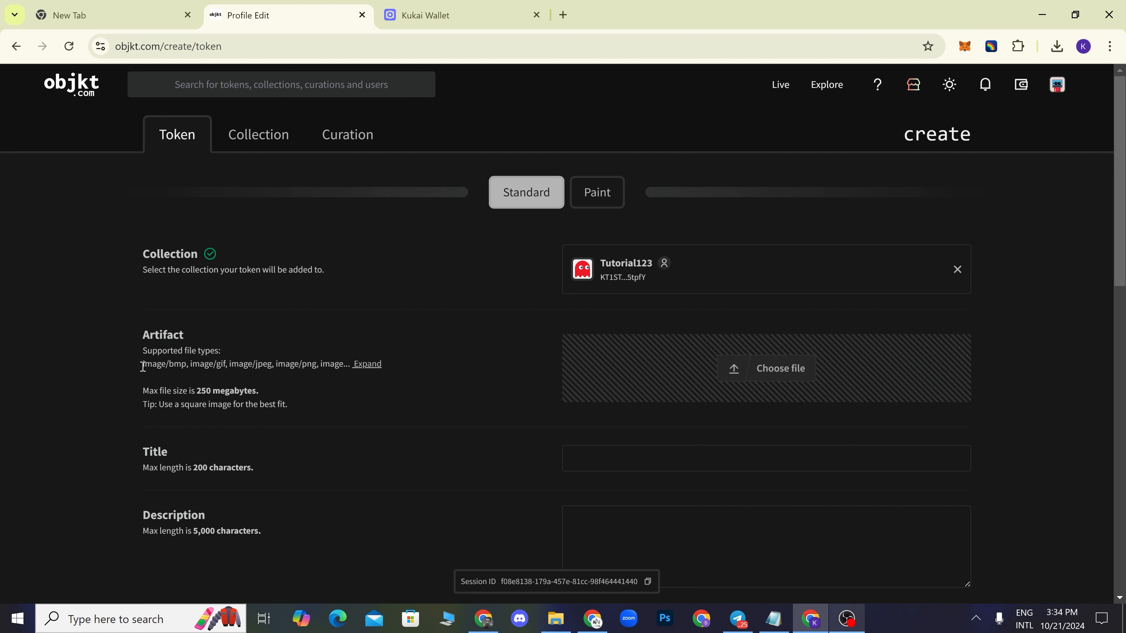
drag(143, 363, 333, 362)
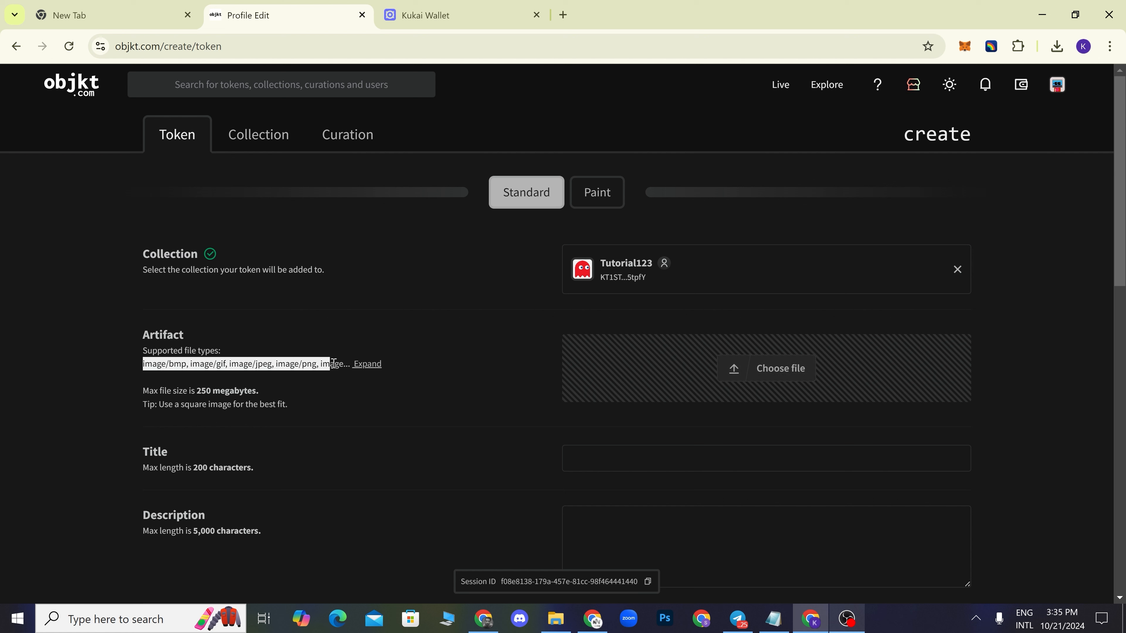
click(317, 377)
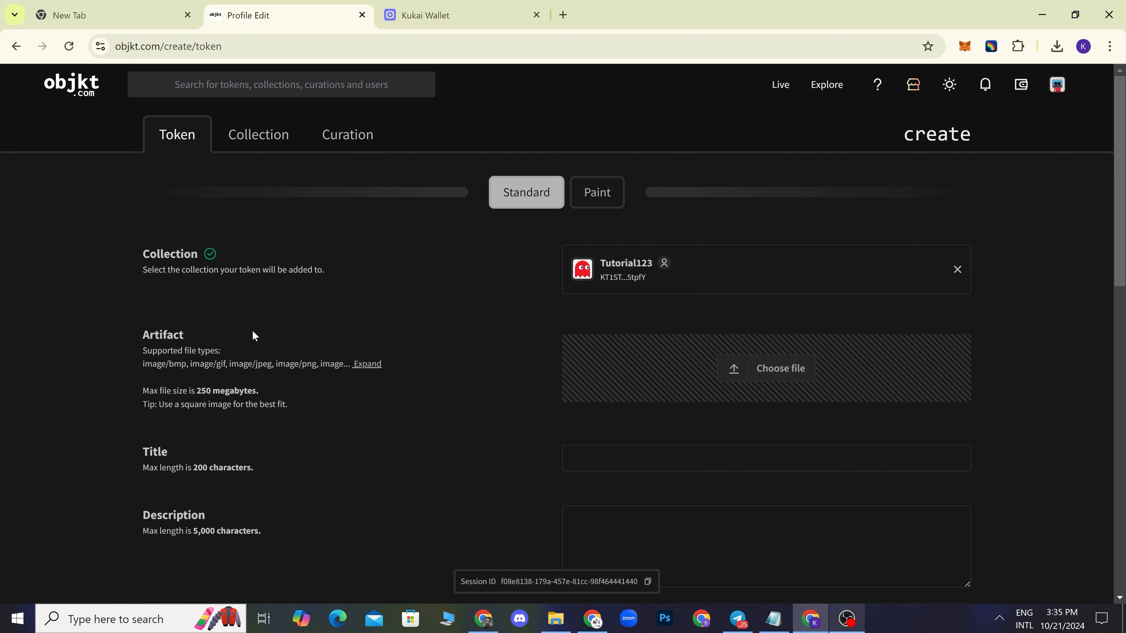
- Upload images.png as the token artifact and check its red ghost thumbnail preview
click(782, 373)
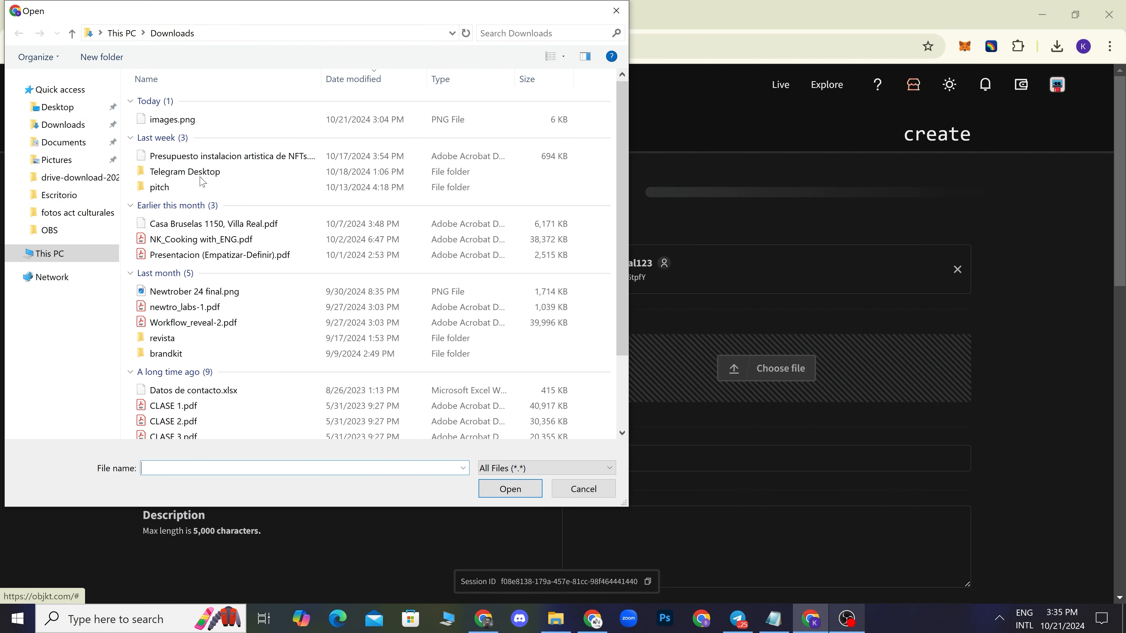
click(185, 122)
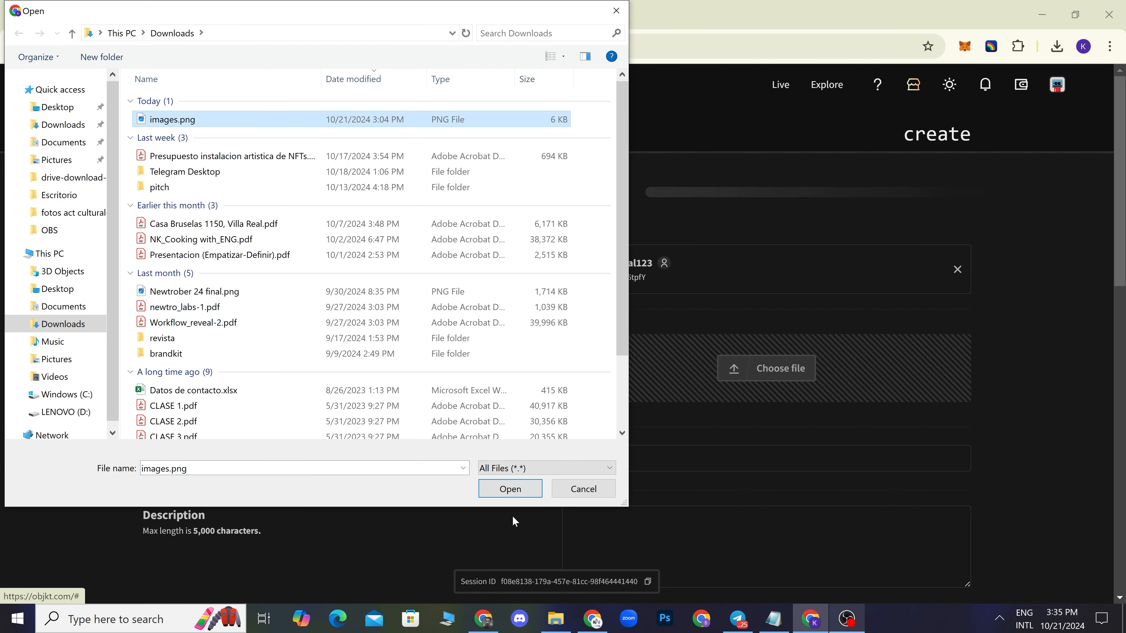
click(509, 489)
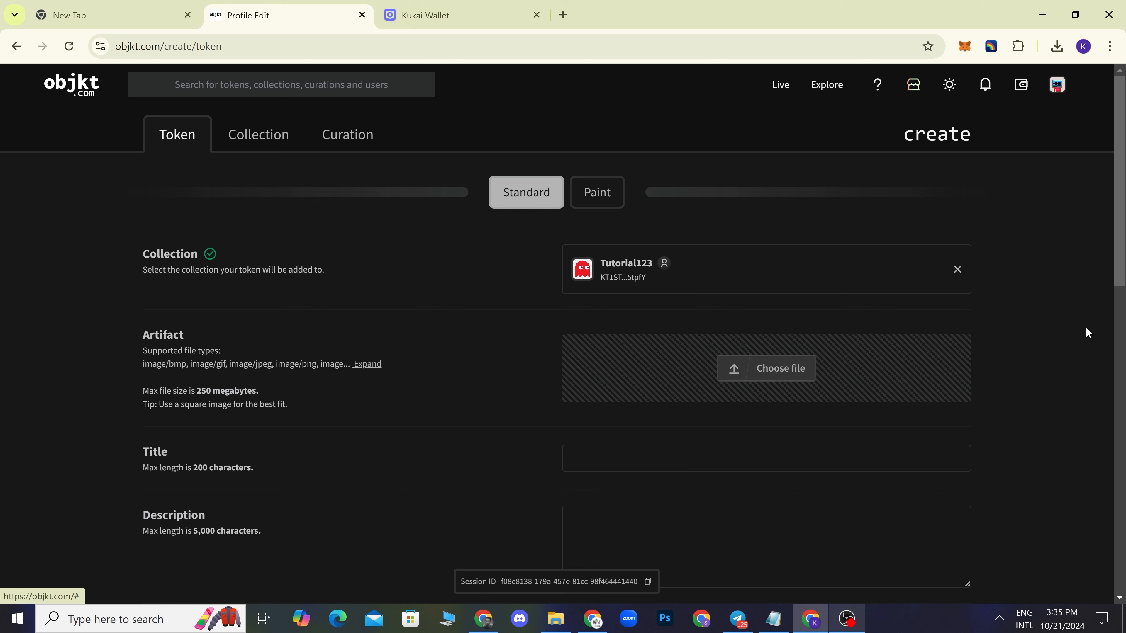
scroll(1059, 319, down, 3)
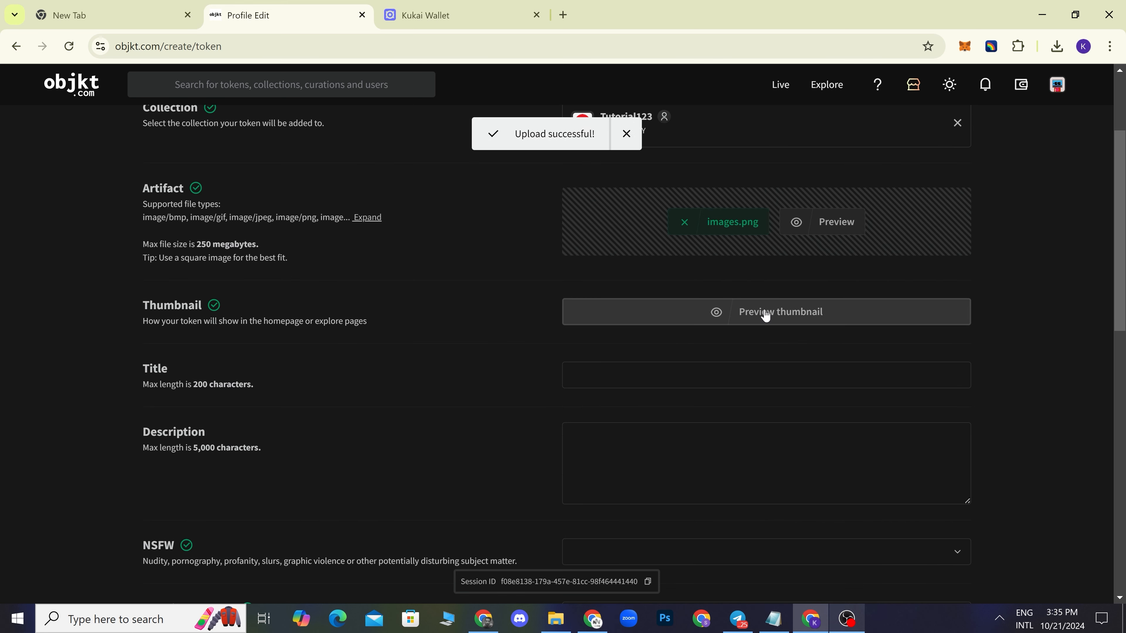
click(765, 313)
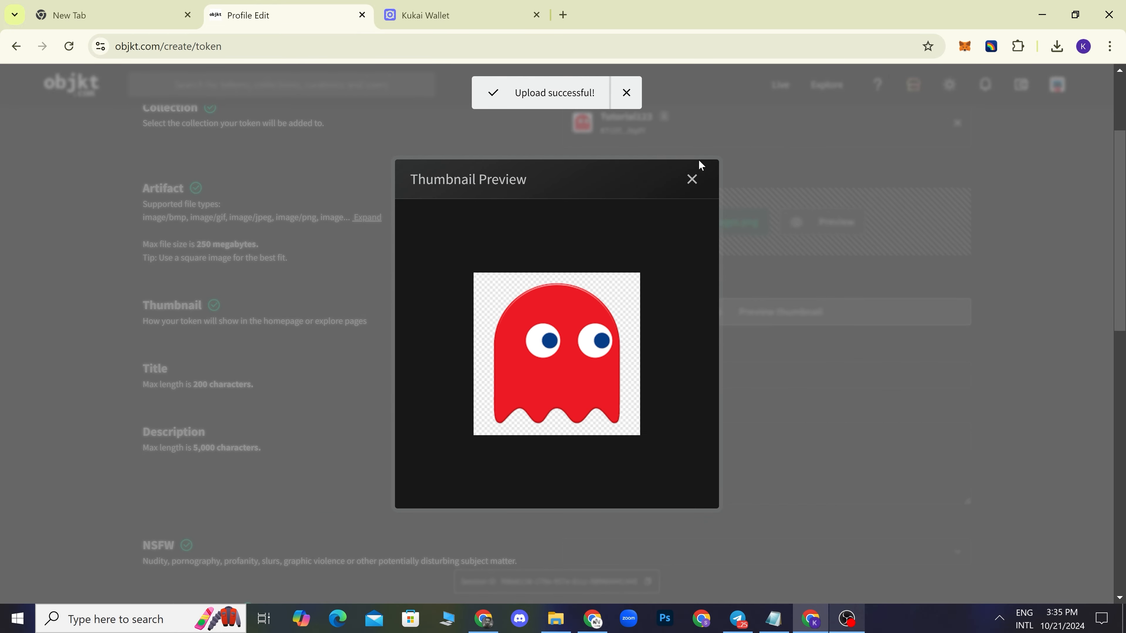
click(694, 186)
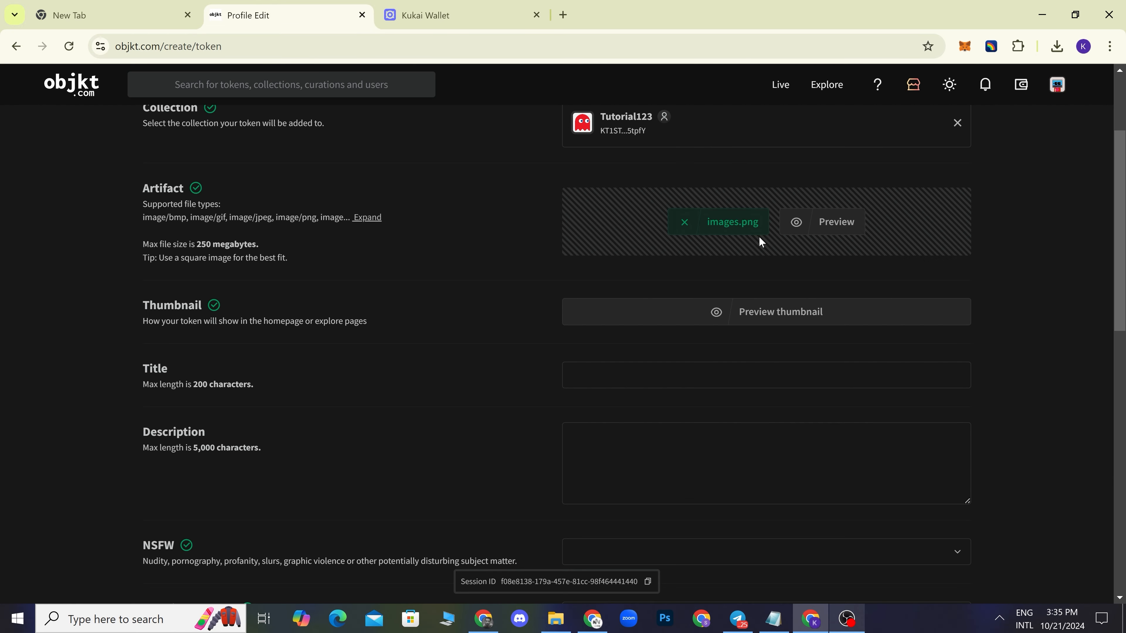
- Enter title 'Tutorial de minteo' and description 'Este token representa el tutorial de minteo!'
click(653, 376)
text(Tutor)
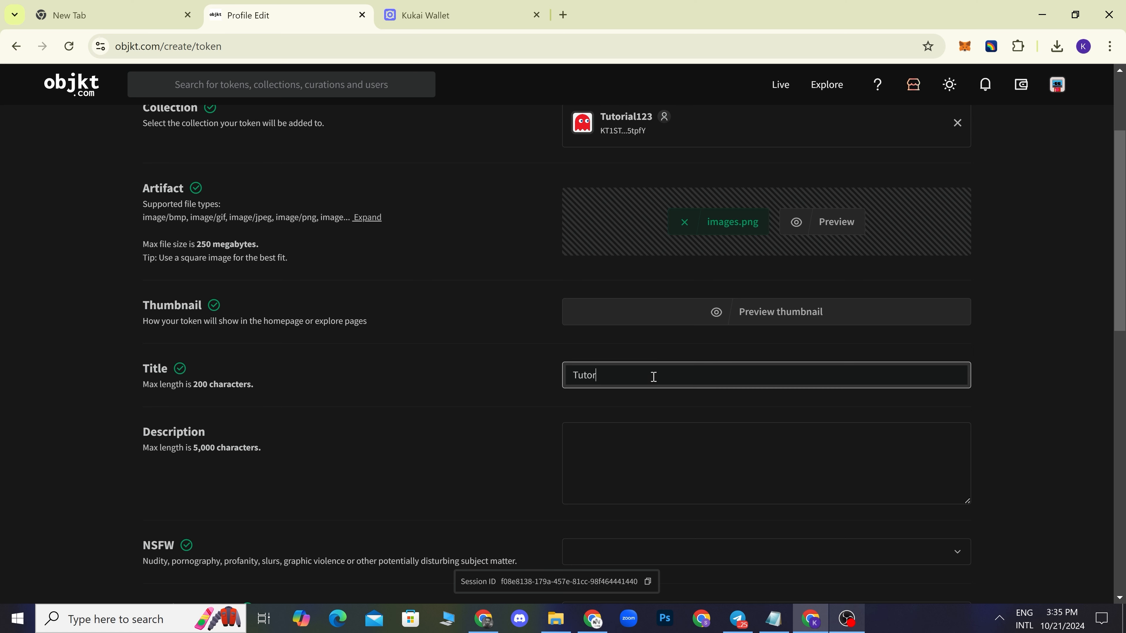
text(ial de minteo)
click(683, 459)
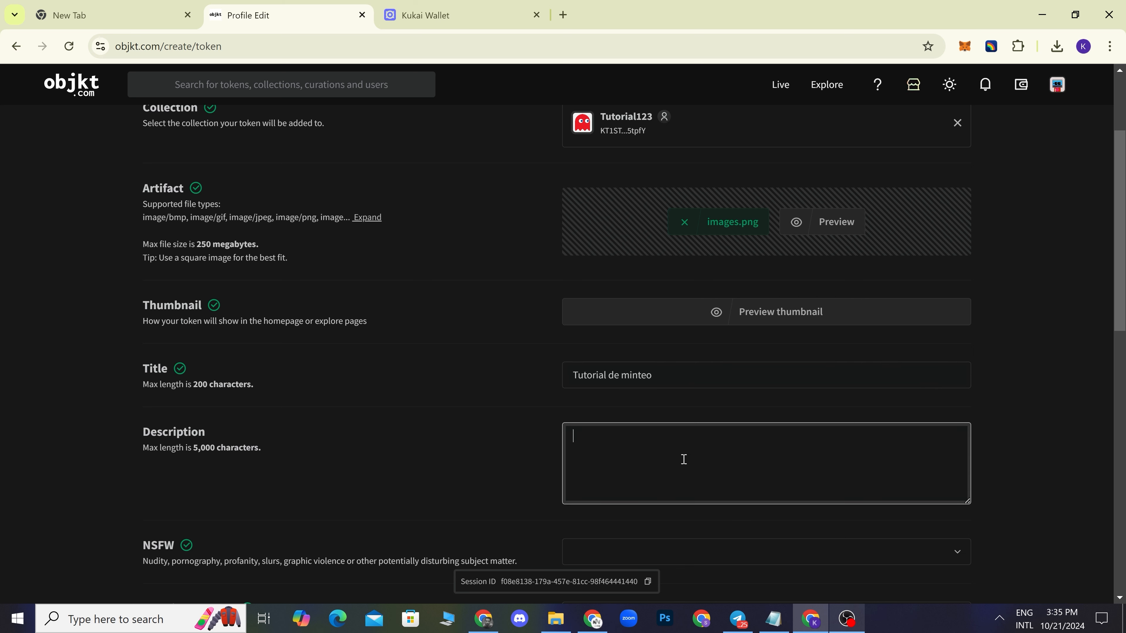
text(Este token representa)
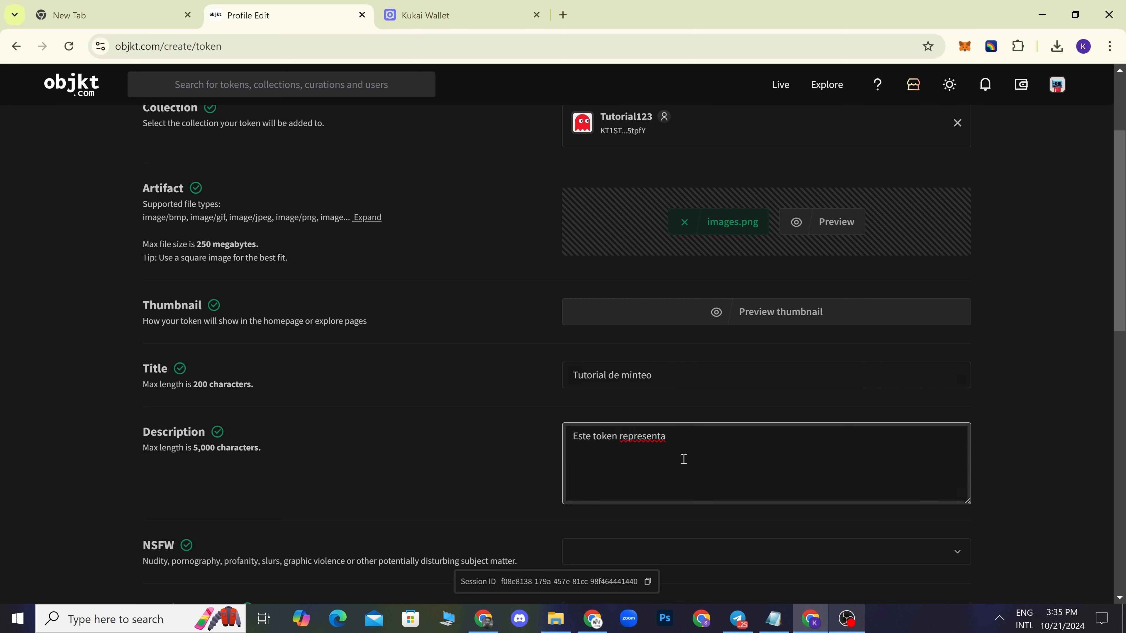
key(BackSpace)
text(a el tutorial de minteo!)
scroll(1043, 447, down, 3)
scroll(1043, 447, down, 3)
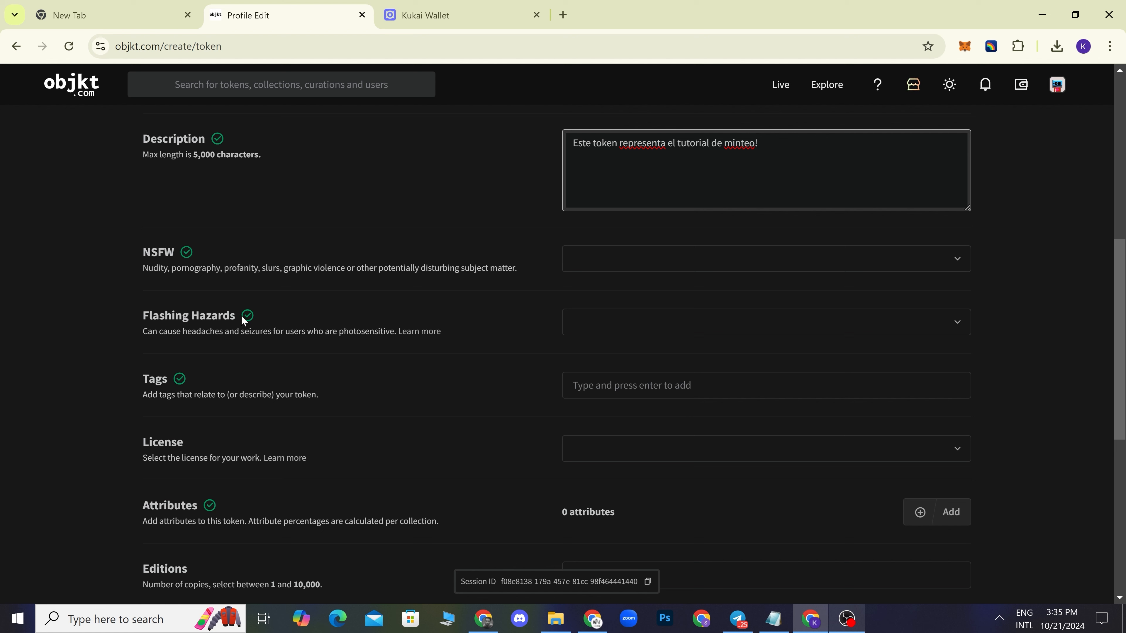
scroll(313, 328, down, 2)
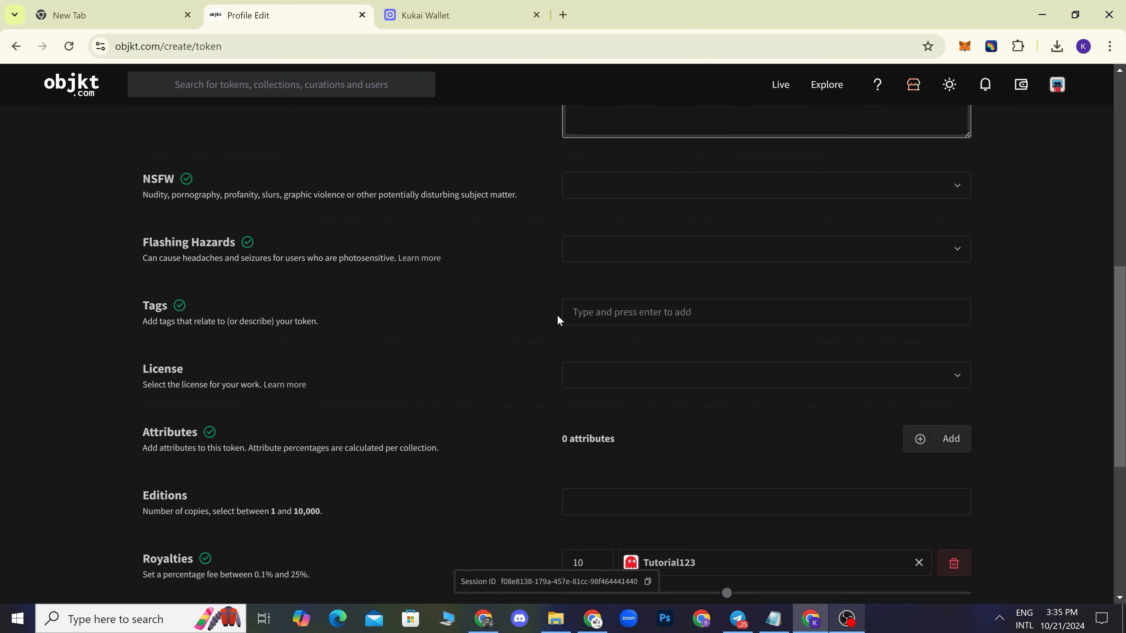
click(623, 314)
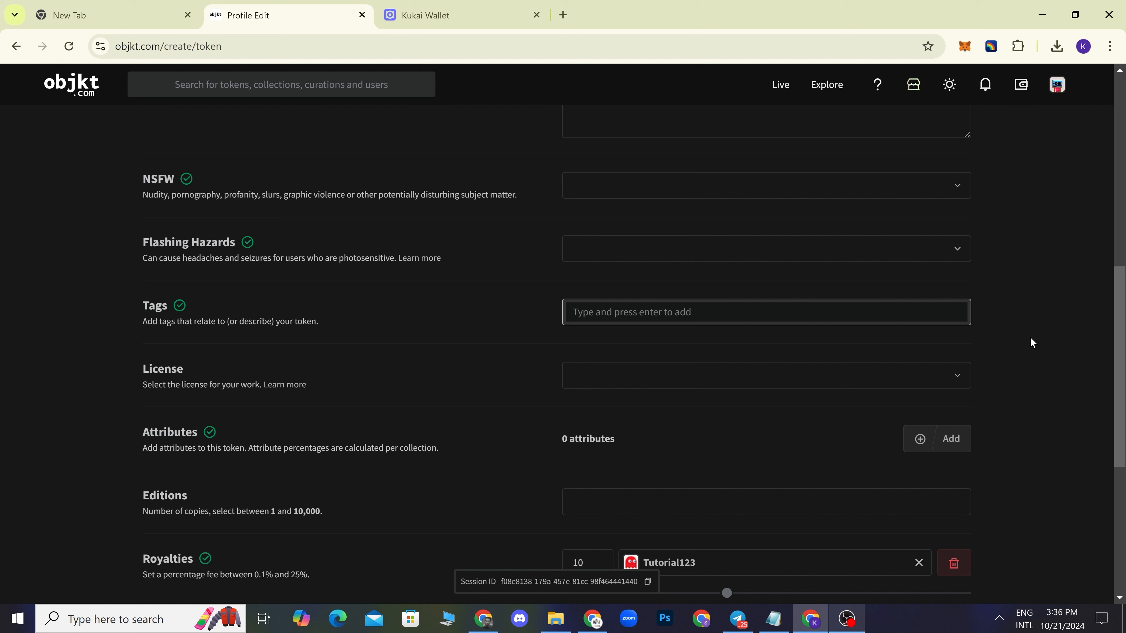
- Enter the tags 'ilustracion collage acuarela' for the token
text(ilustracion)
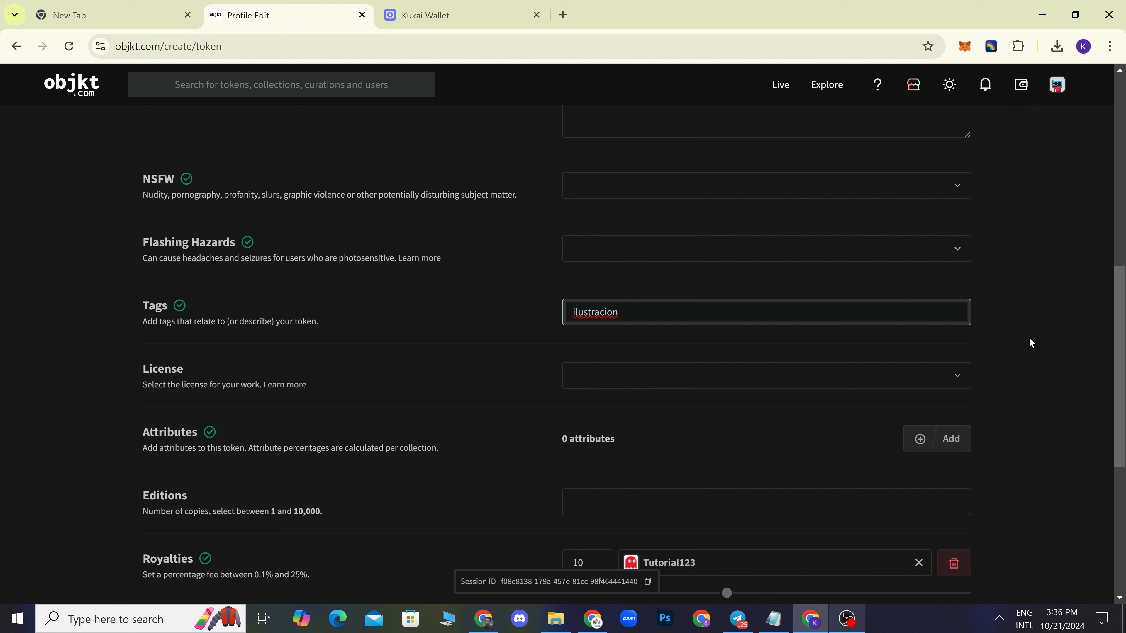
key(BackSpace)
text(collage acuarela)
click(1030, 338)
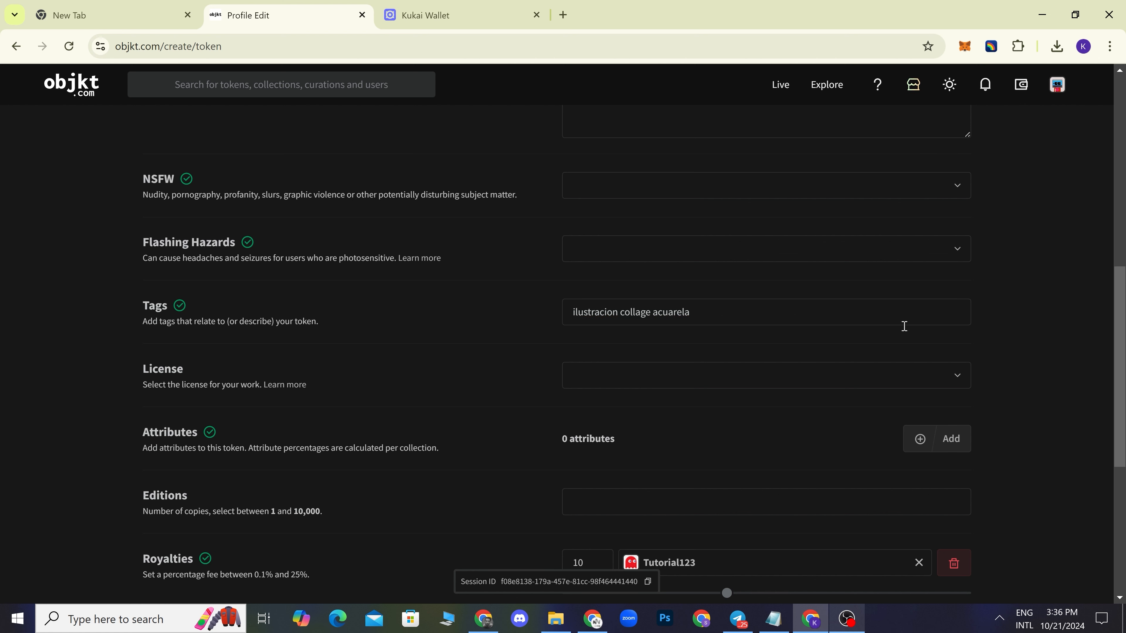
- Pick No License / All Rights Reserved from the License dropdown
click(734, 384)
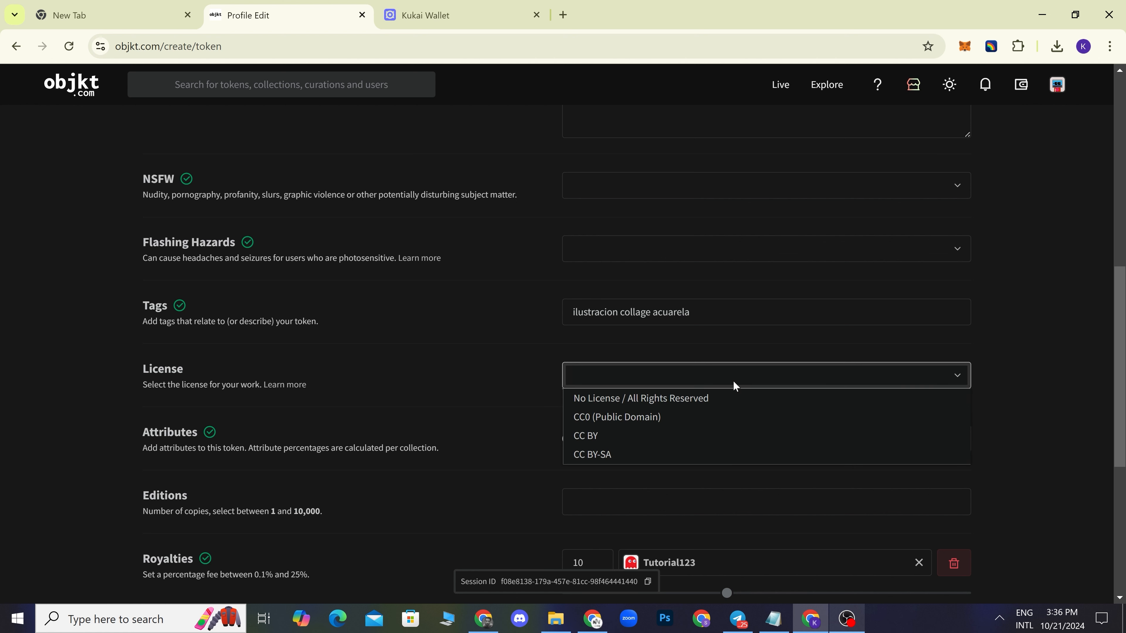
click(1010, 336)
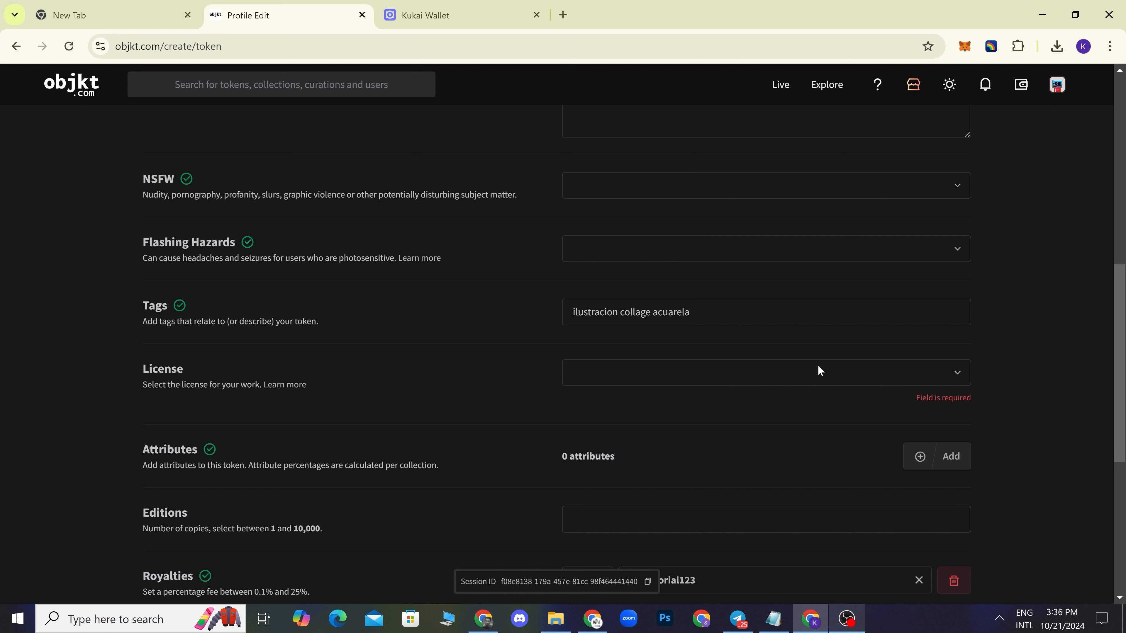
click(665, 371)
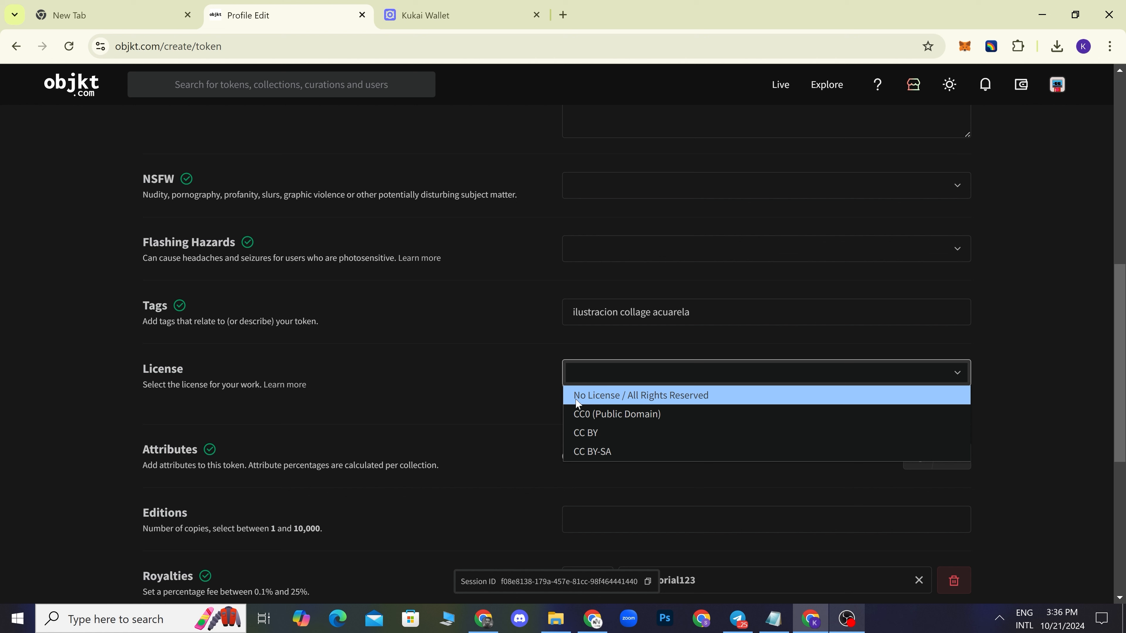
click(645, 399)
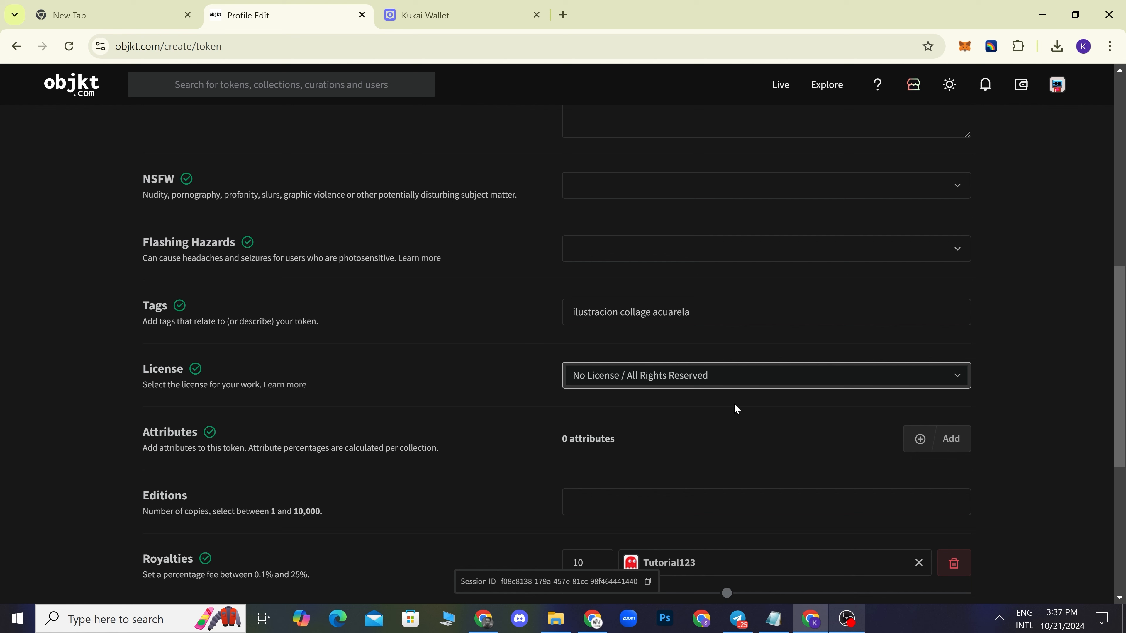
click(690, 380)
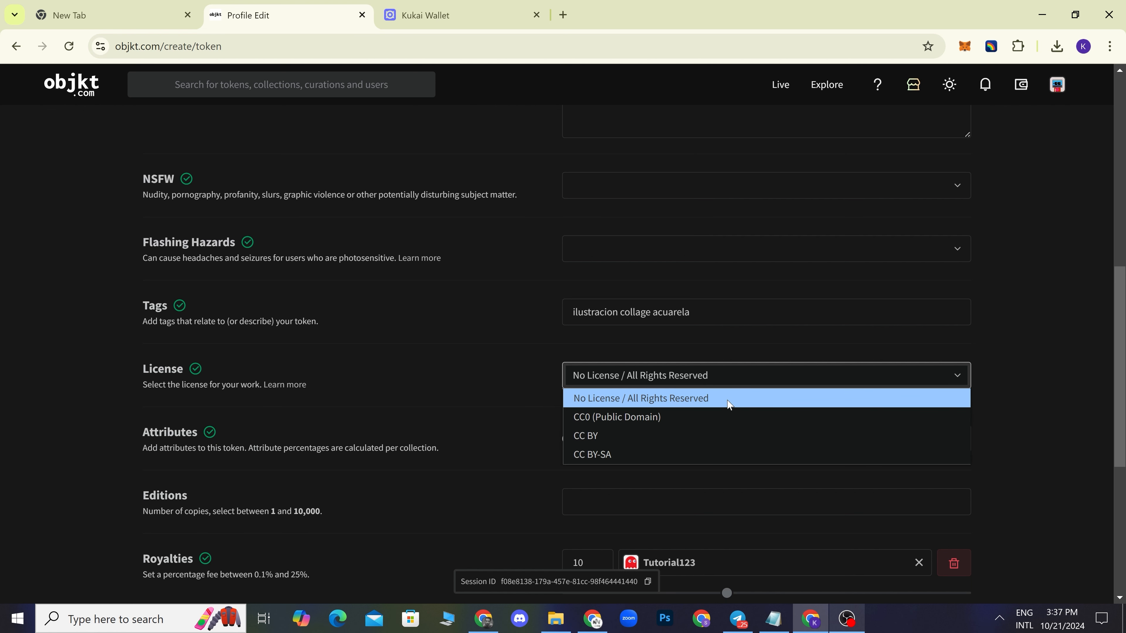
click(1045, 354)
click(1045, 354)
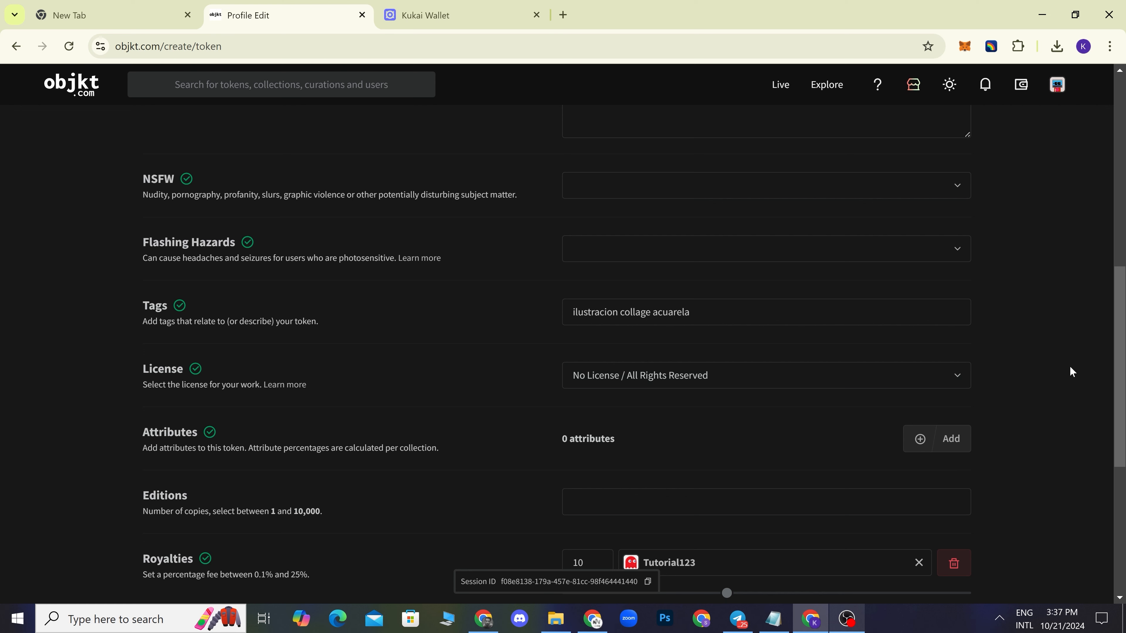
- Enter 10 editions and check the 10% royalty for Tutorial123 before continuing
scroll(1070, 365, down, 3)
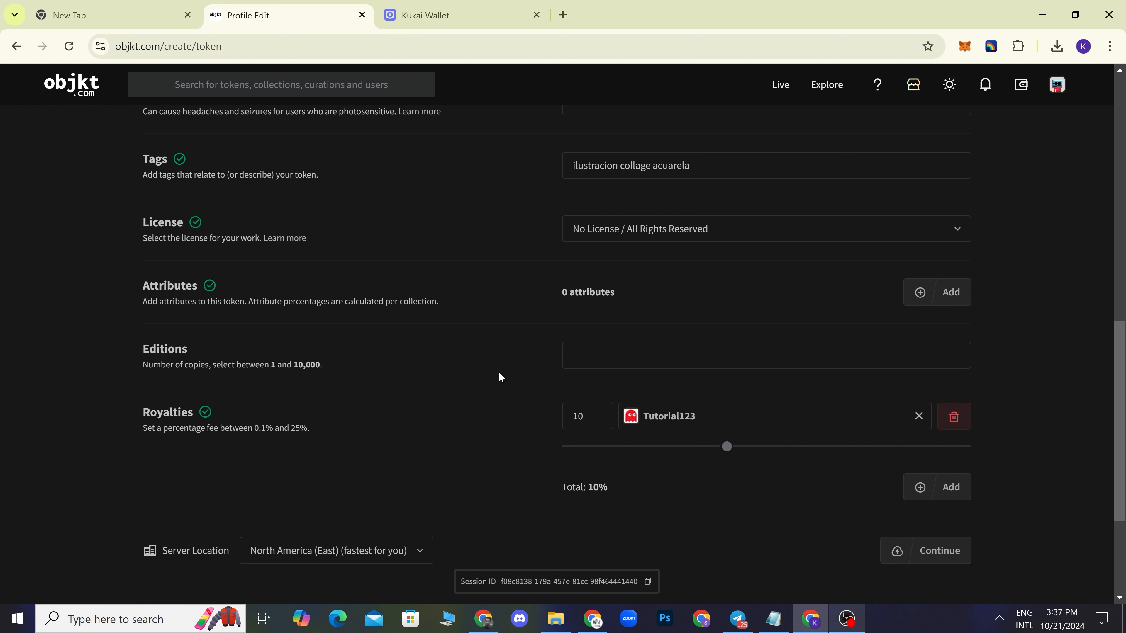
click(616, 360)
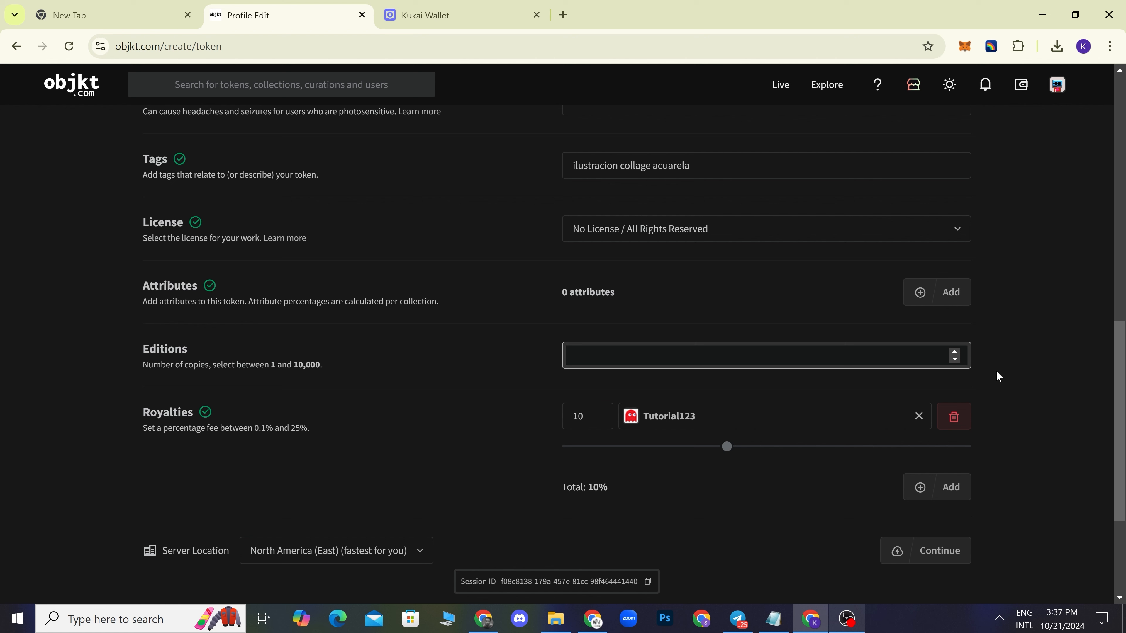
text(10)
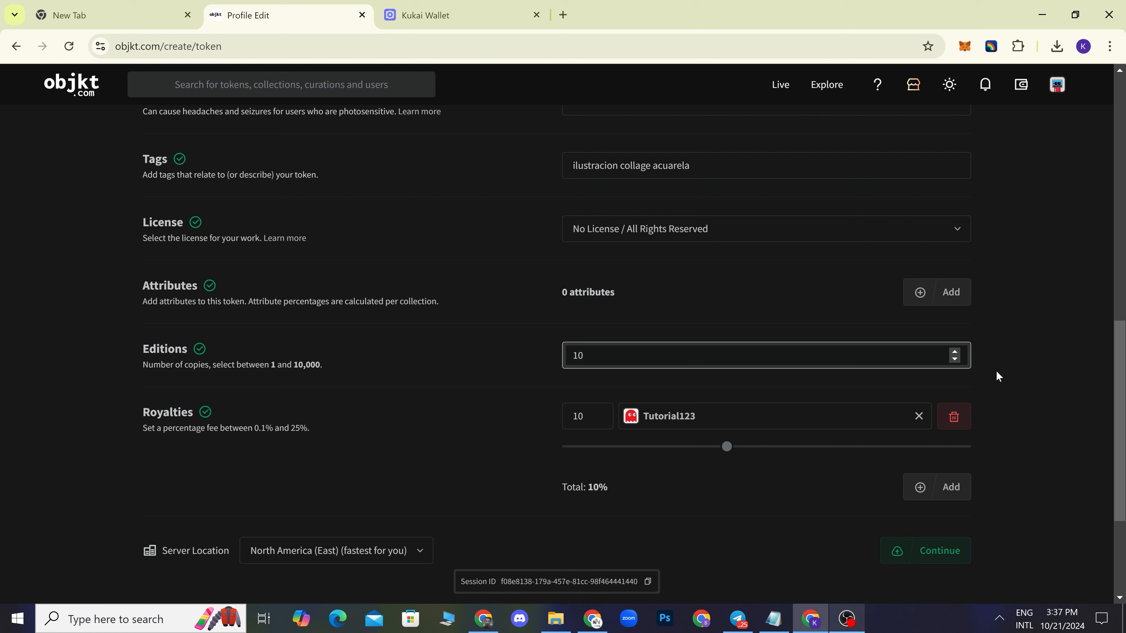
click(1021, 390)
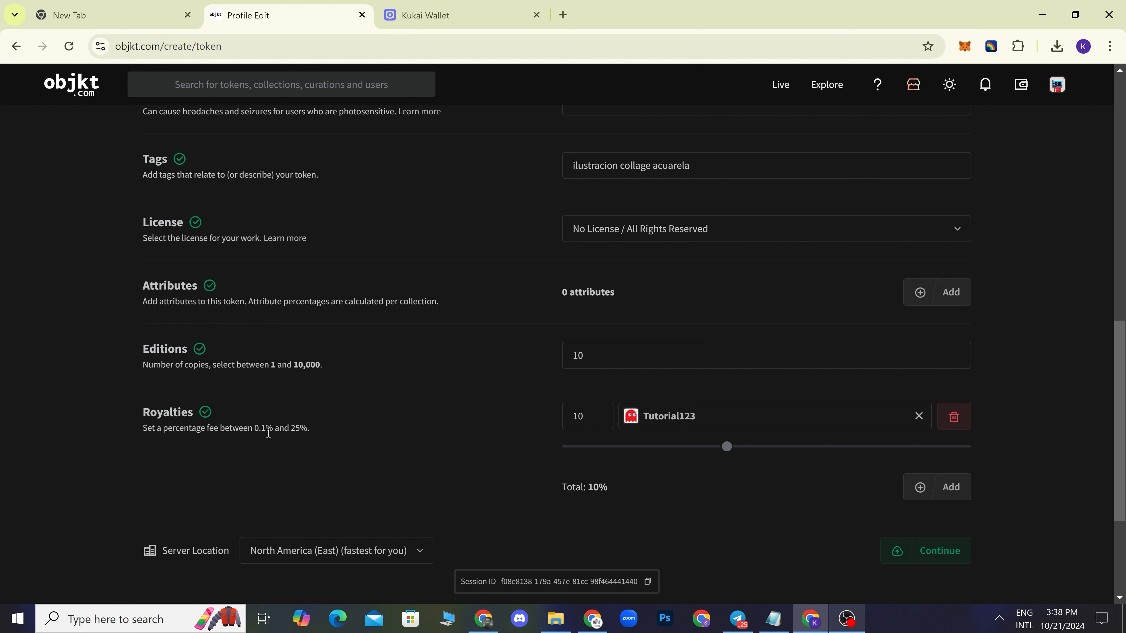
drag(255, 428, 321, 434)
click(322, 433)
scroll(1055, 430, down, 3)
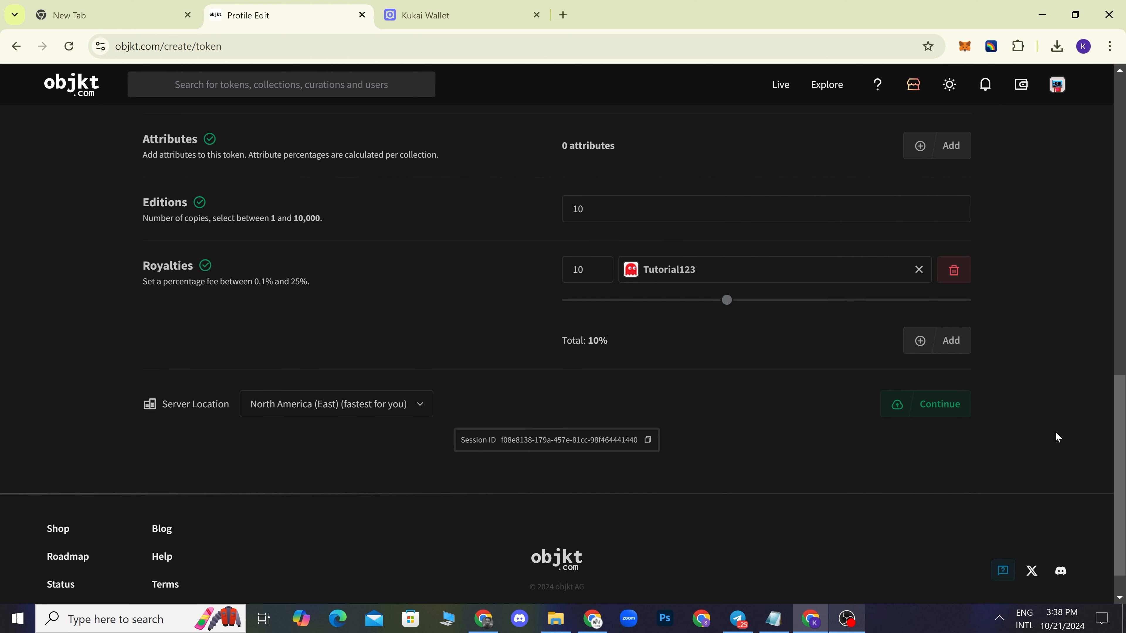
- Upload the ghost token's files to IPFS and submit the mint request to Kukai Wallet
click(934, 408)
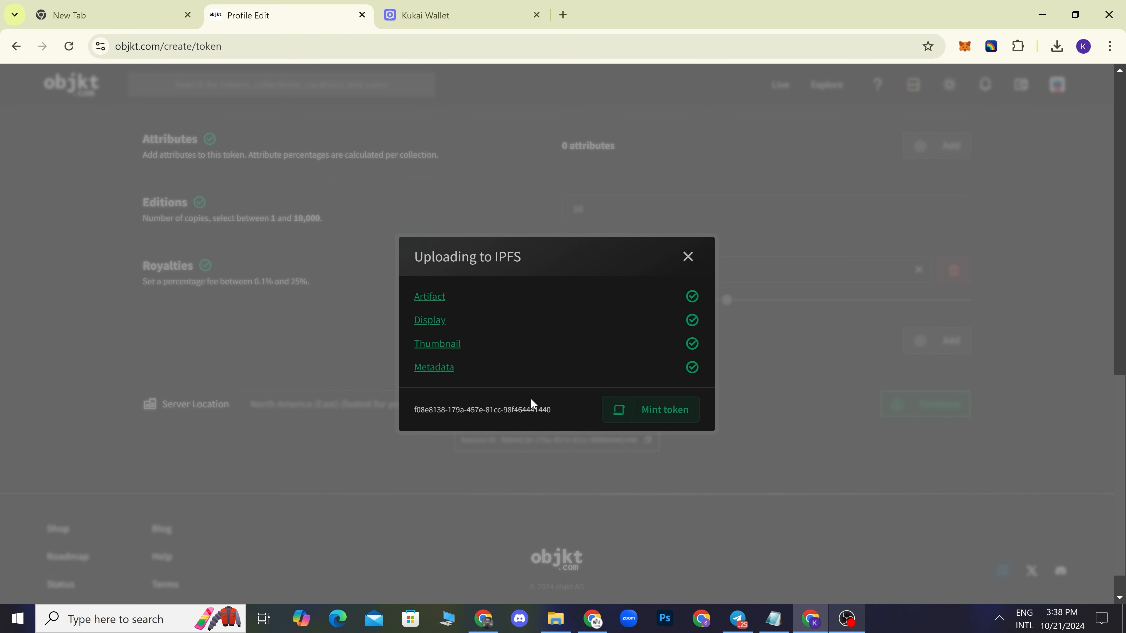
click(665, 419)
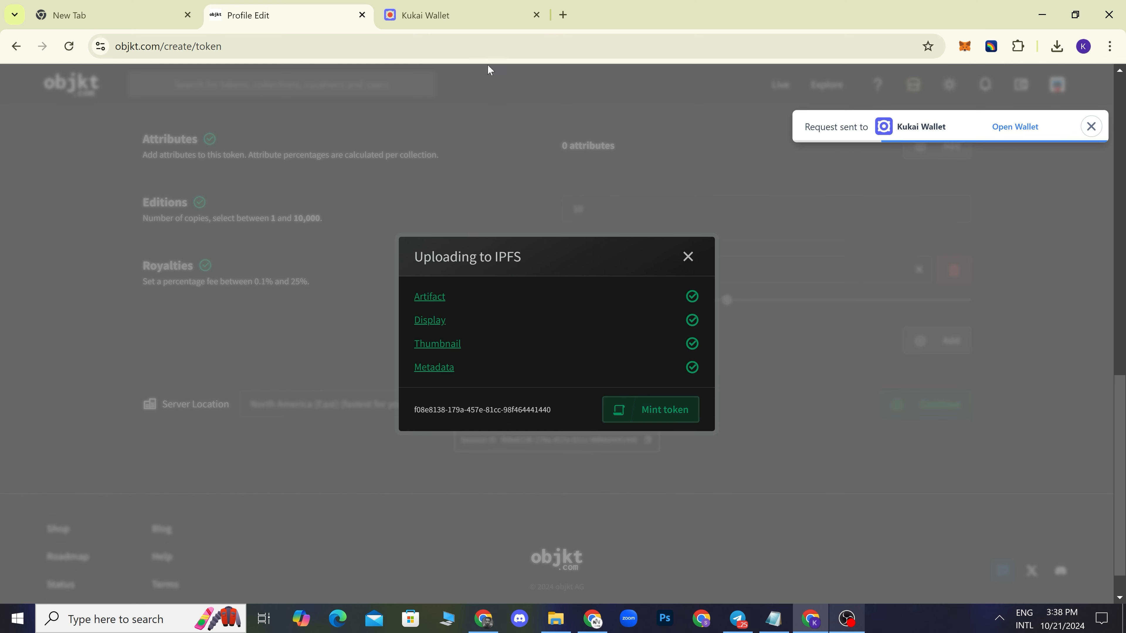
- Approve the mint_artist transaction in Kukai Wallet with the wallet password, then return to objkt.com
click(459, 16)
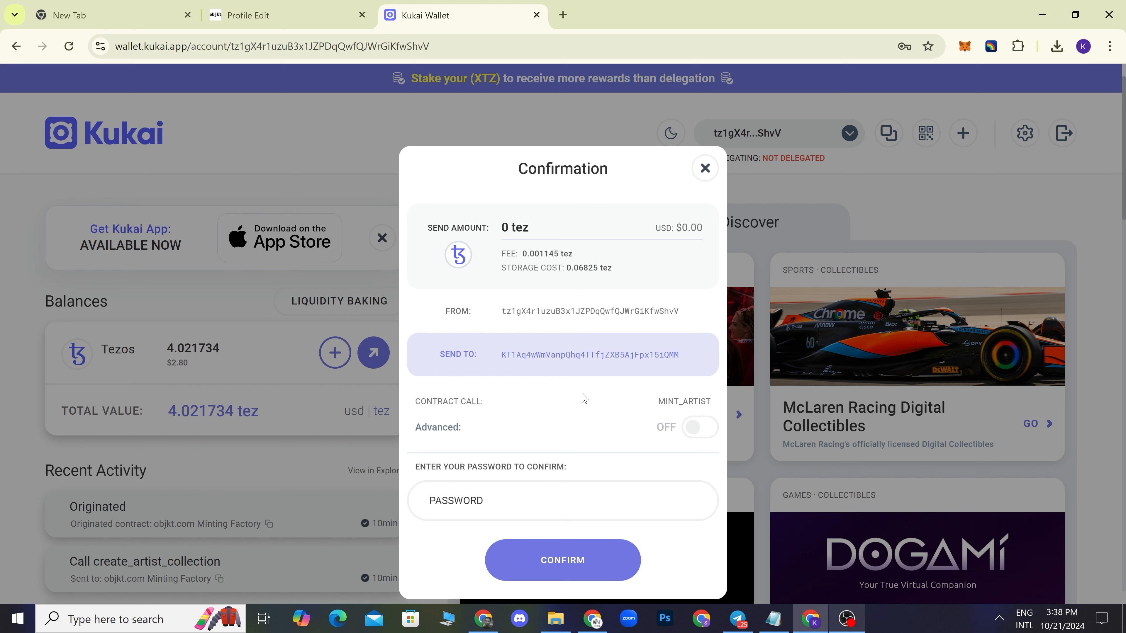
click(561, 509)
text(•••••••••••••)
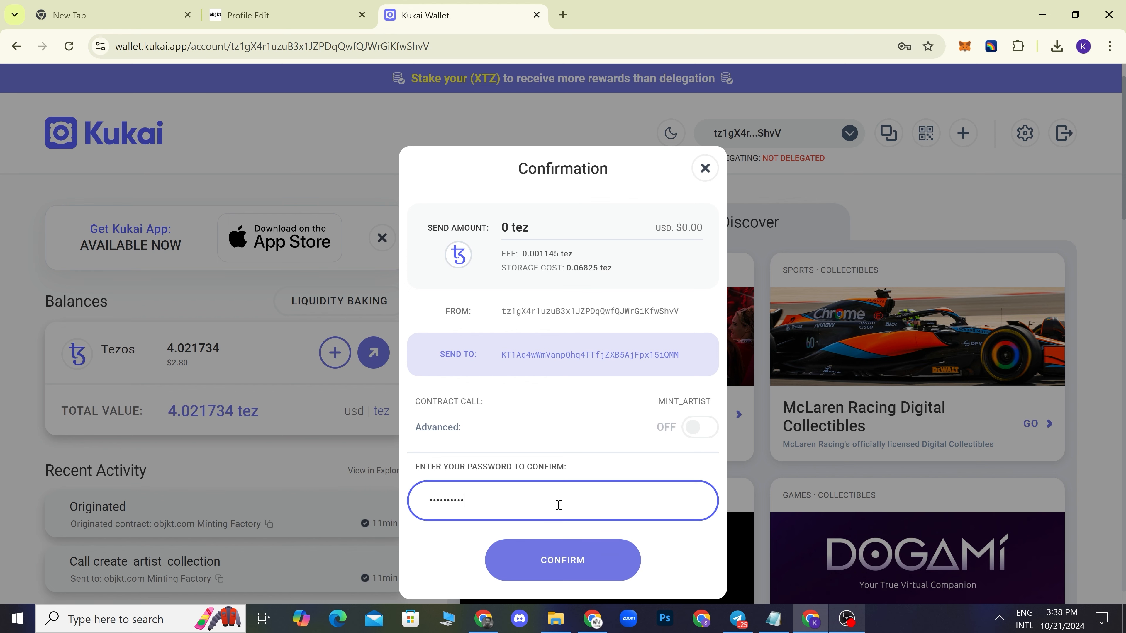
text(••••••••)
key(Return)
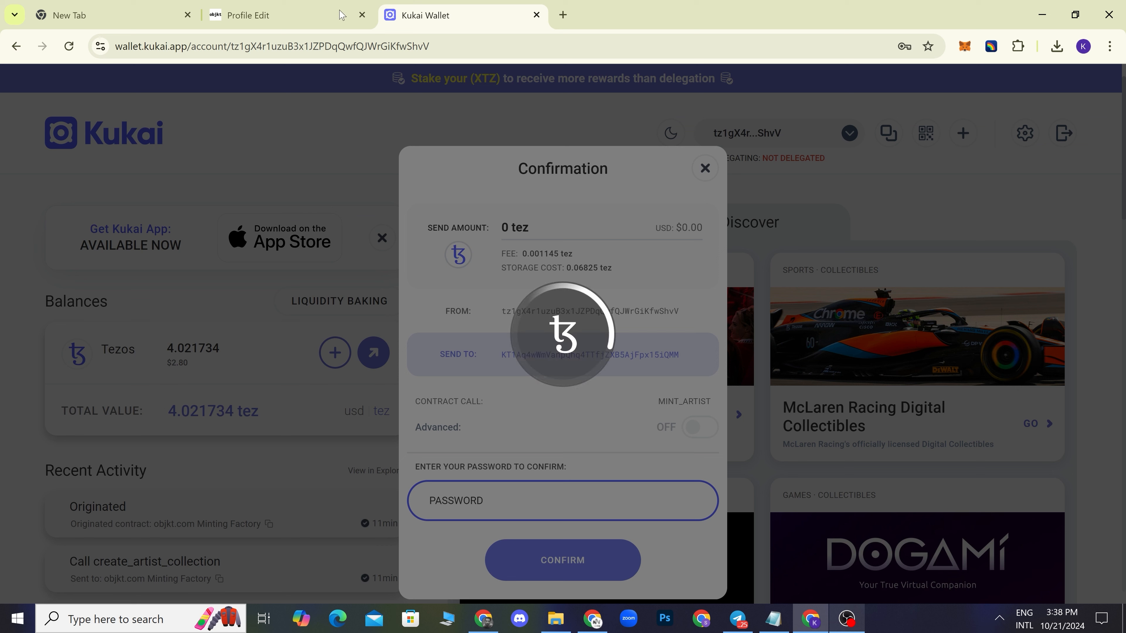
click(292, 15)
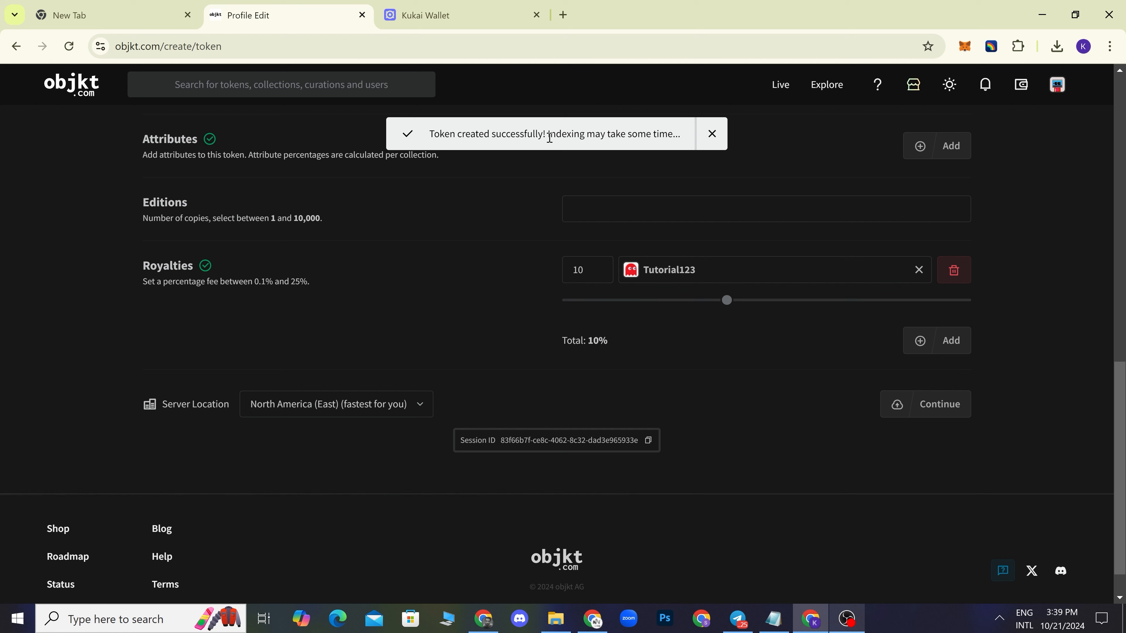
- From the profile's Created tokens, open Tutorial de minteo and start a sale listing
click(1062, 89)
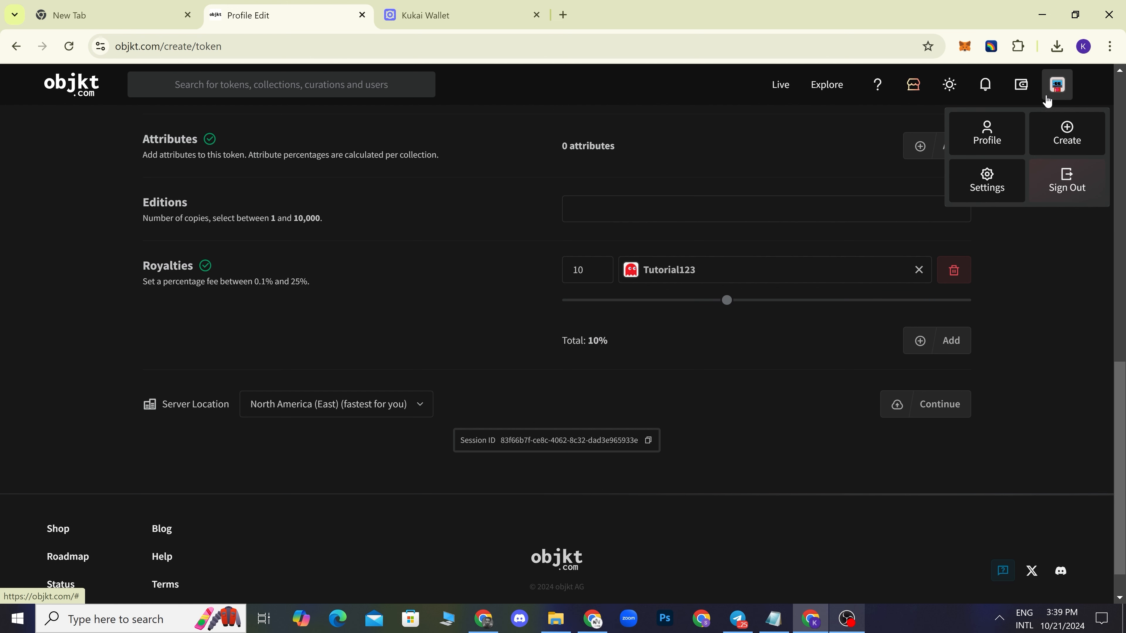
click(992, 143)
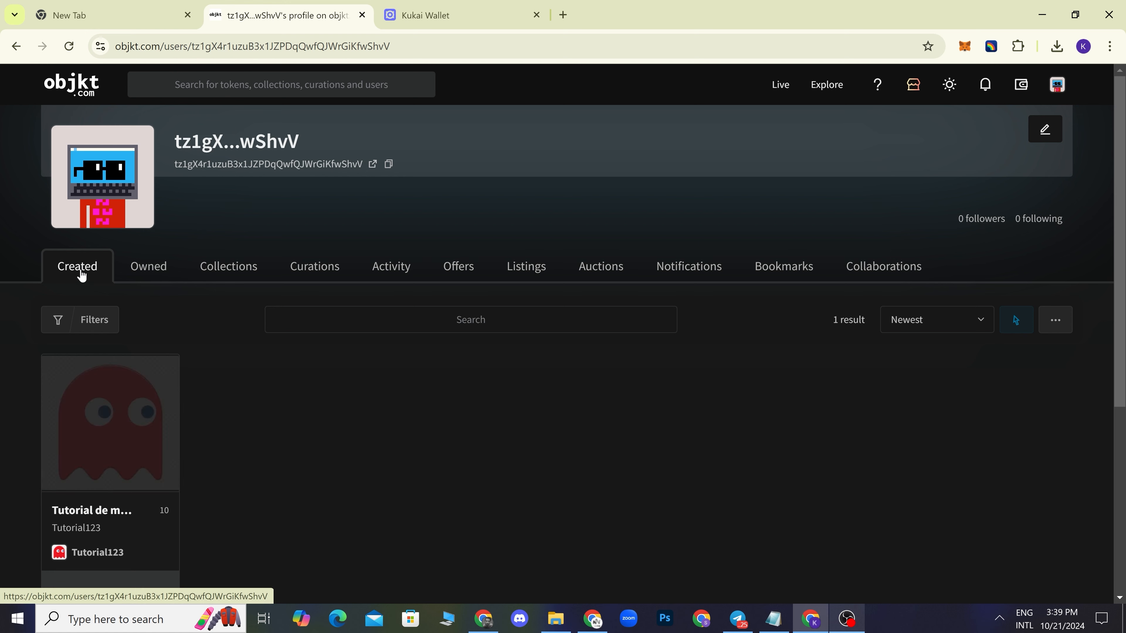
scroll(251, 444, down, 1)
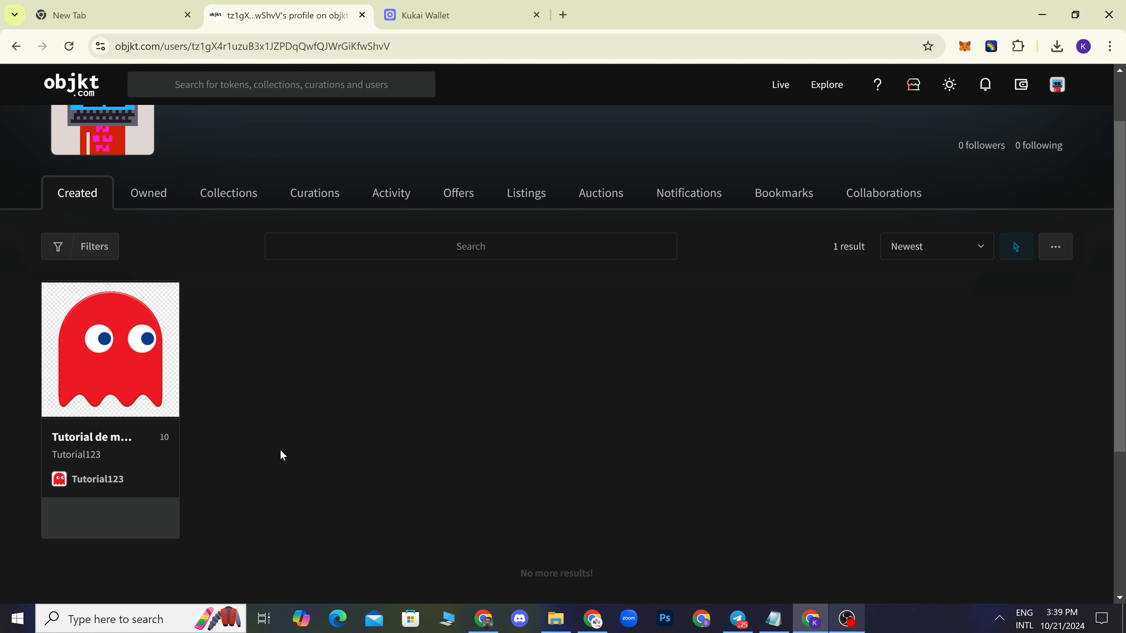
click(126, 388)
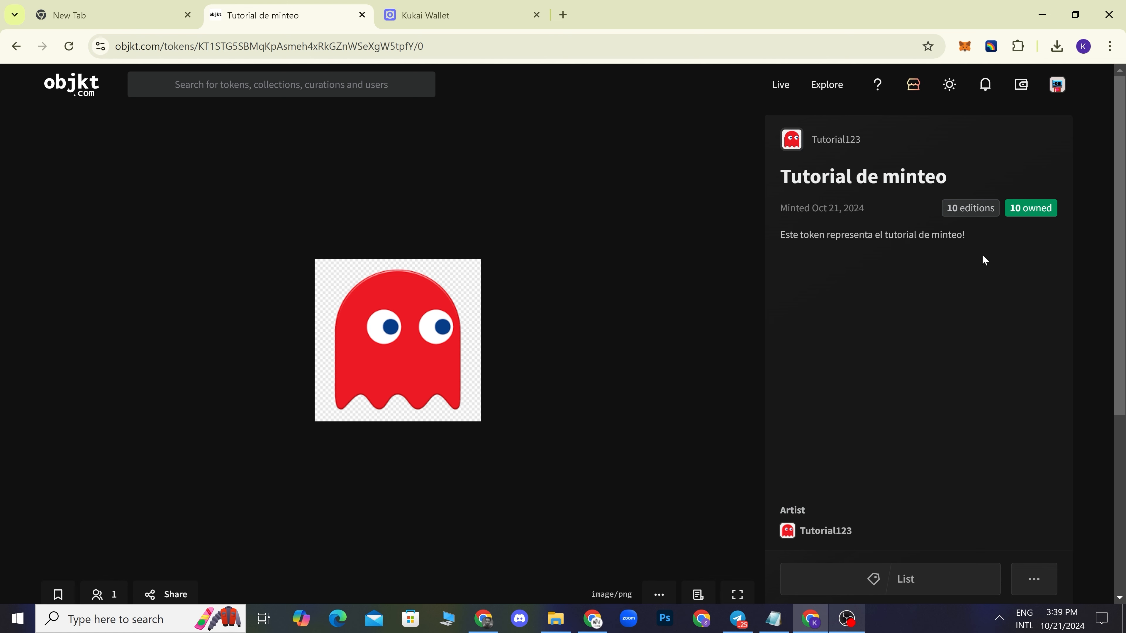
scroll(953, 285, down, 3)
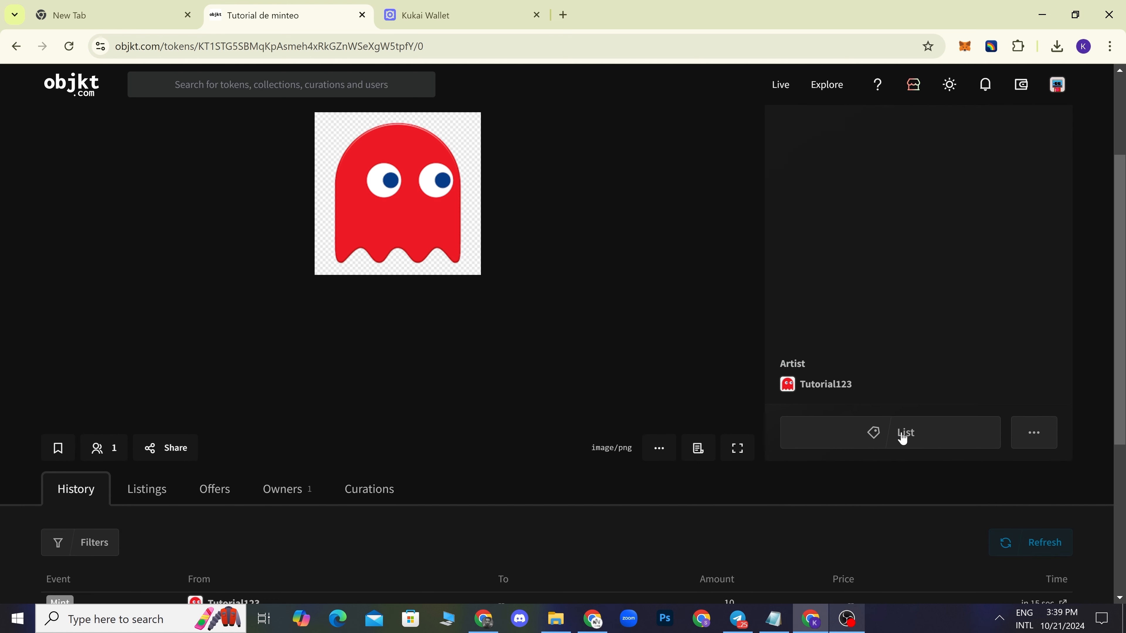
scroll(905, 442, up, 2)
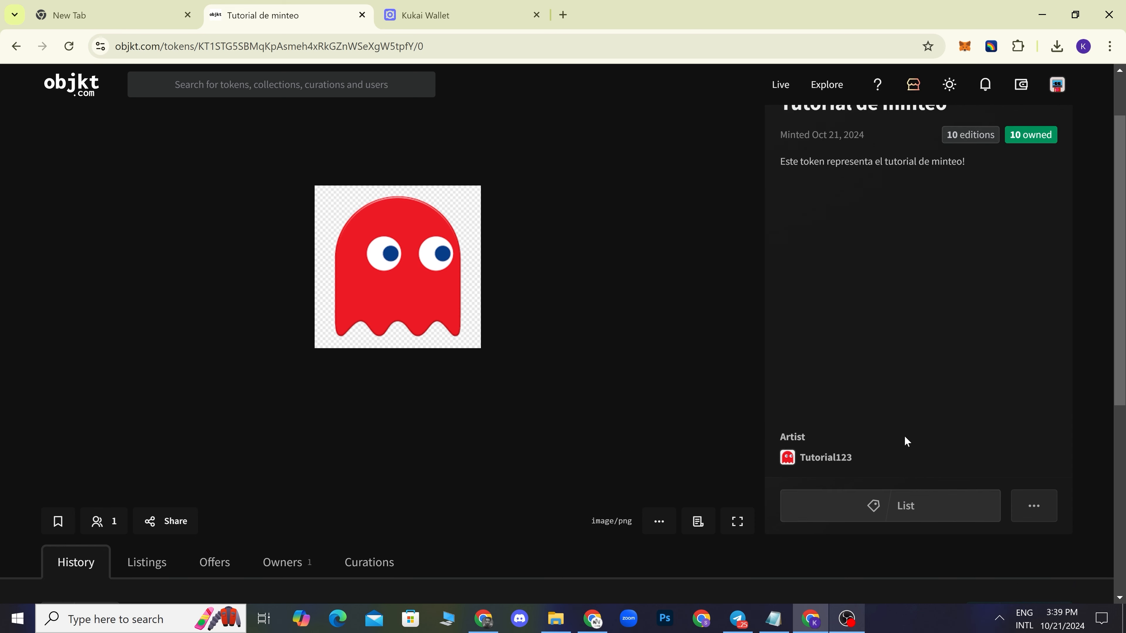
click(909, 509)
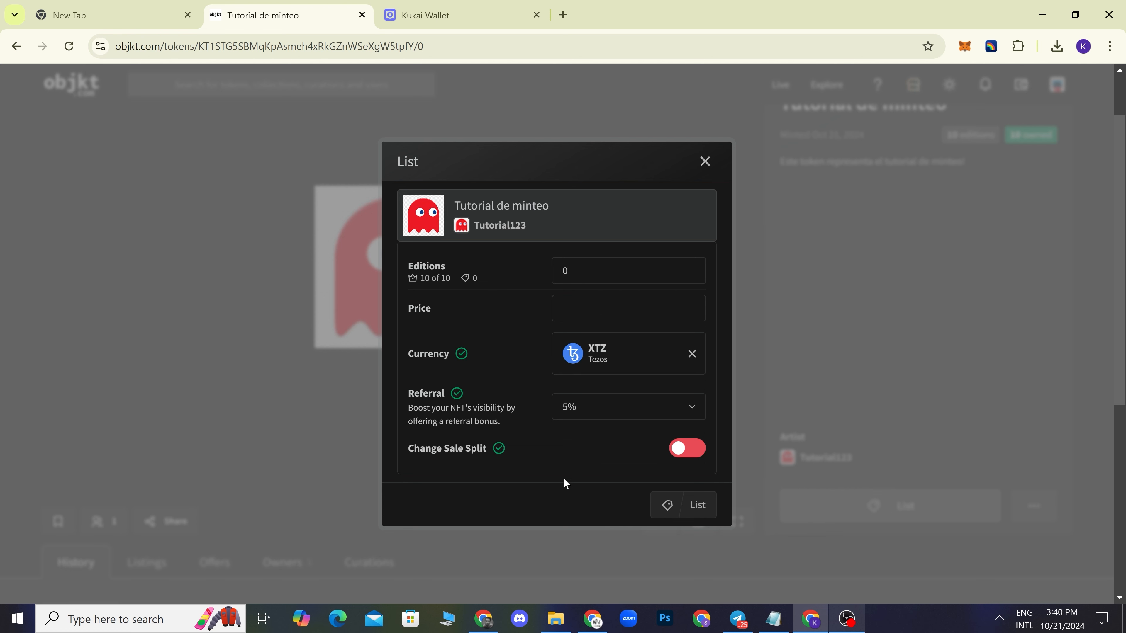
- In the List dialog set editions to 9 and price to 2 XTZ, then submit
click(594, 274)
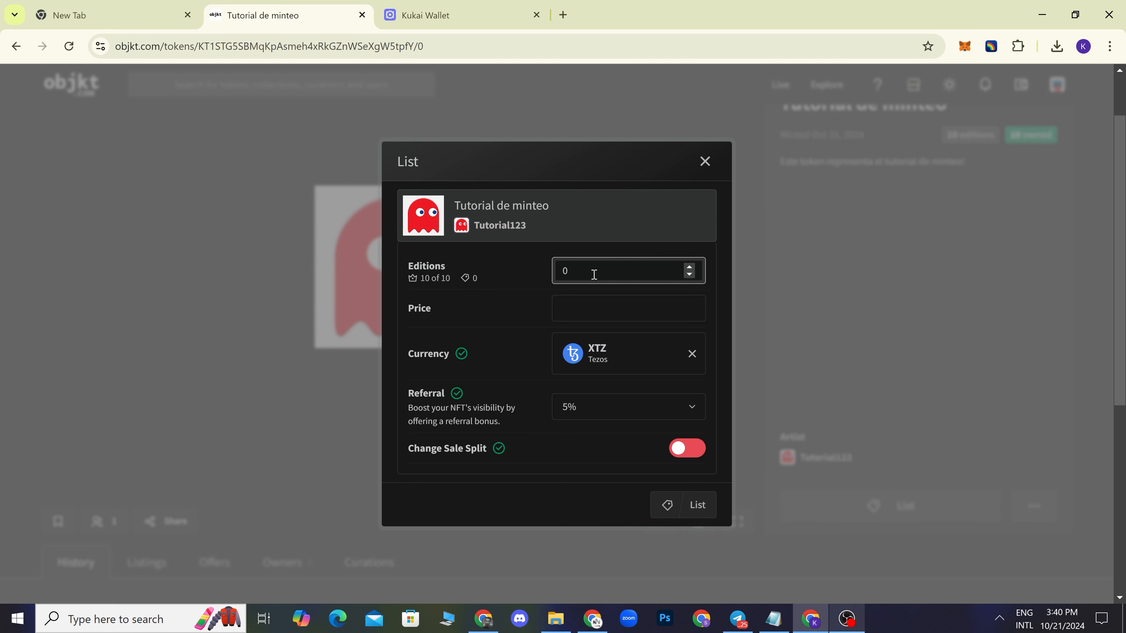
key(BackSpace)
text(9)
click(585, 311)
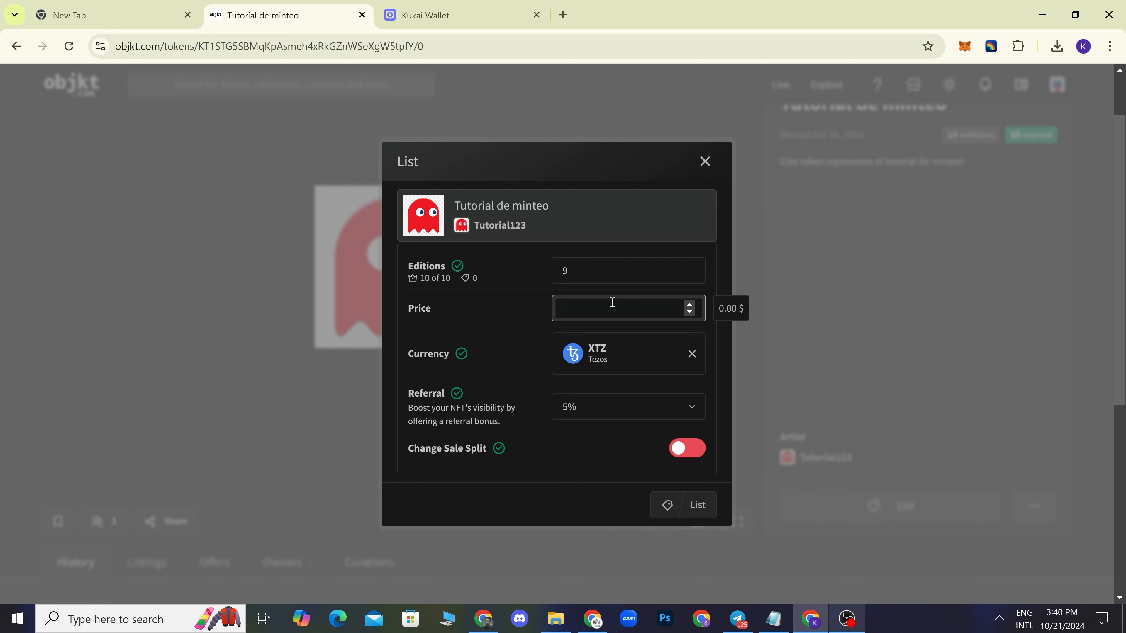
text(2)
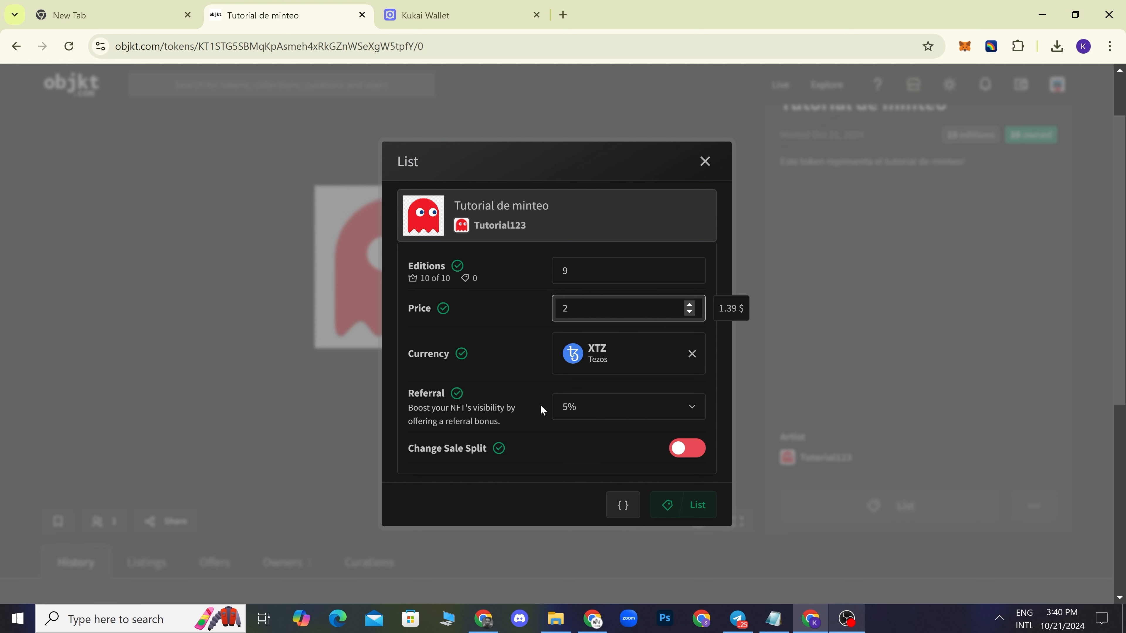
click(466, 446)
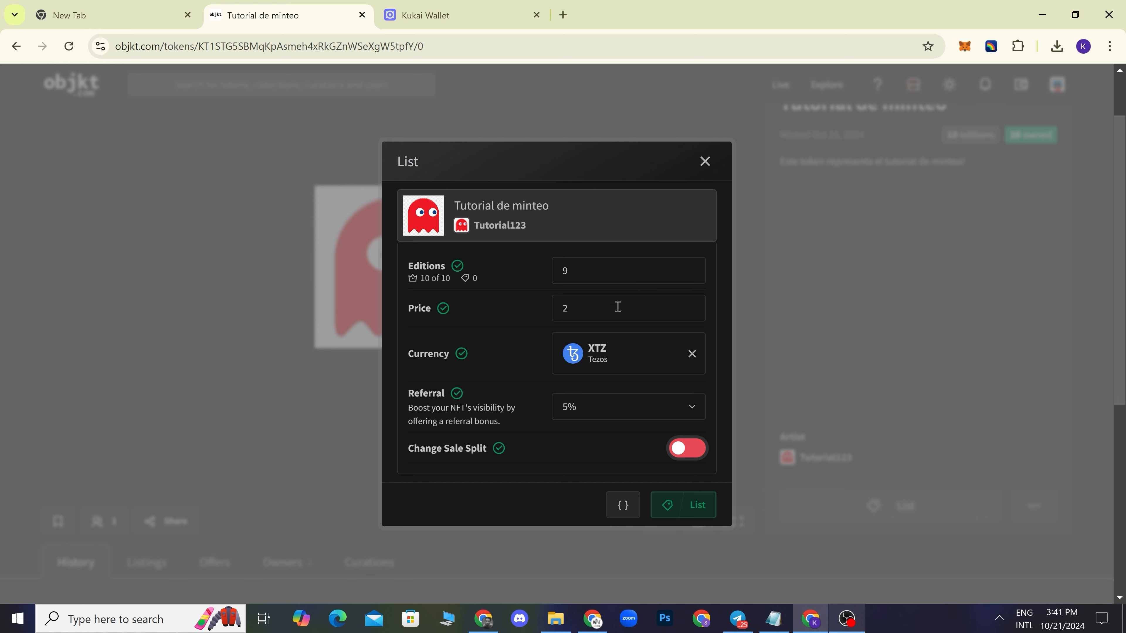
click(686, 514)
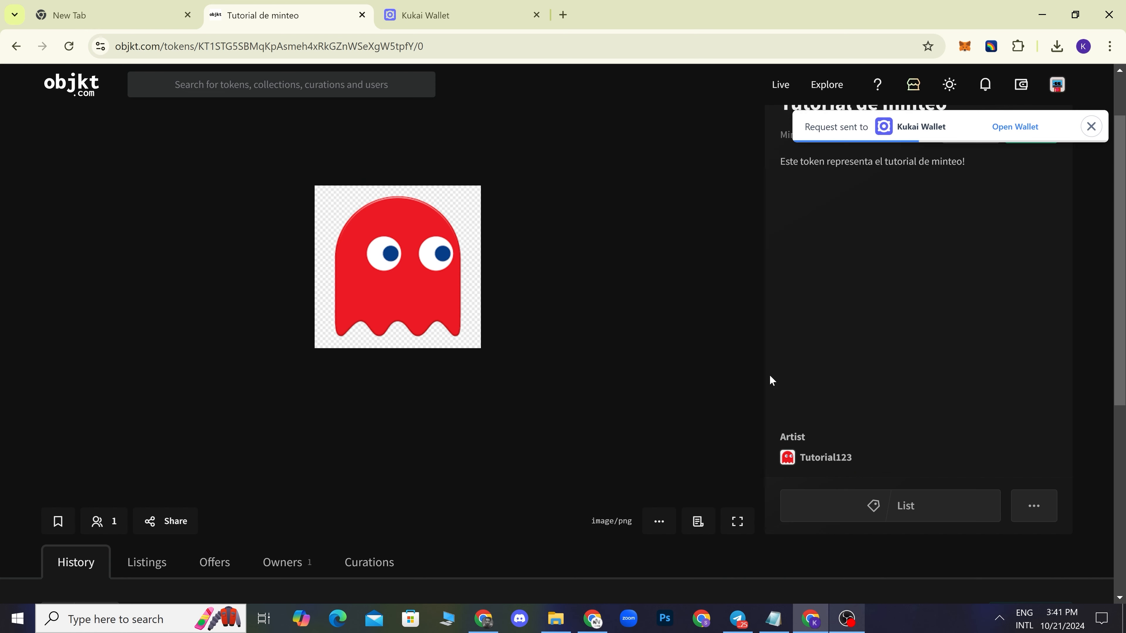
- Approve the update_operators listing transaction in Kukai Wallet with the password, then return to objkt.com
click(424, 13)
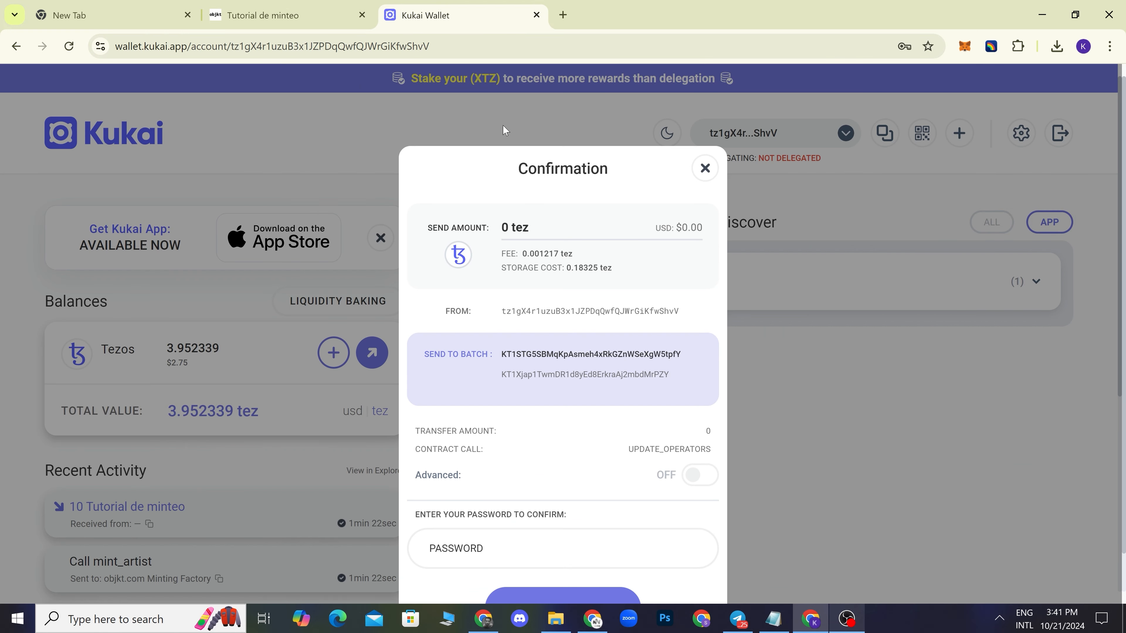
click(541, 547)
text(•••••••••••)
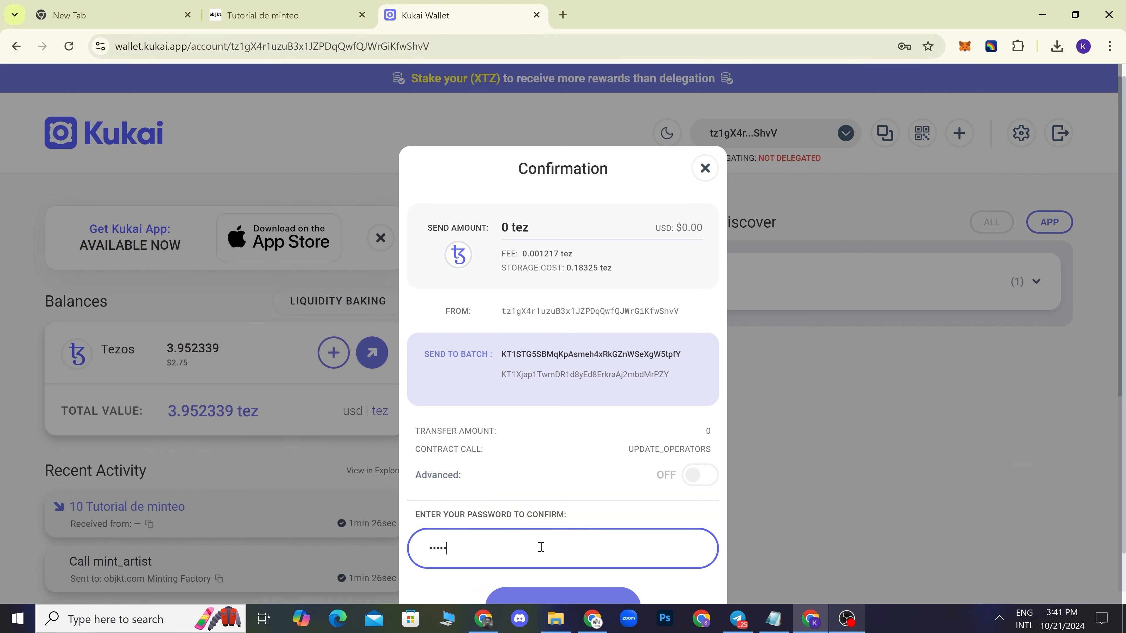
text(••••••••••)
key(Return)
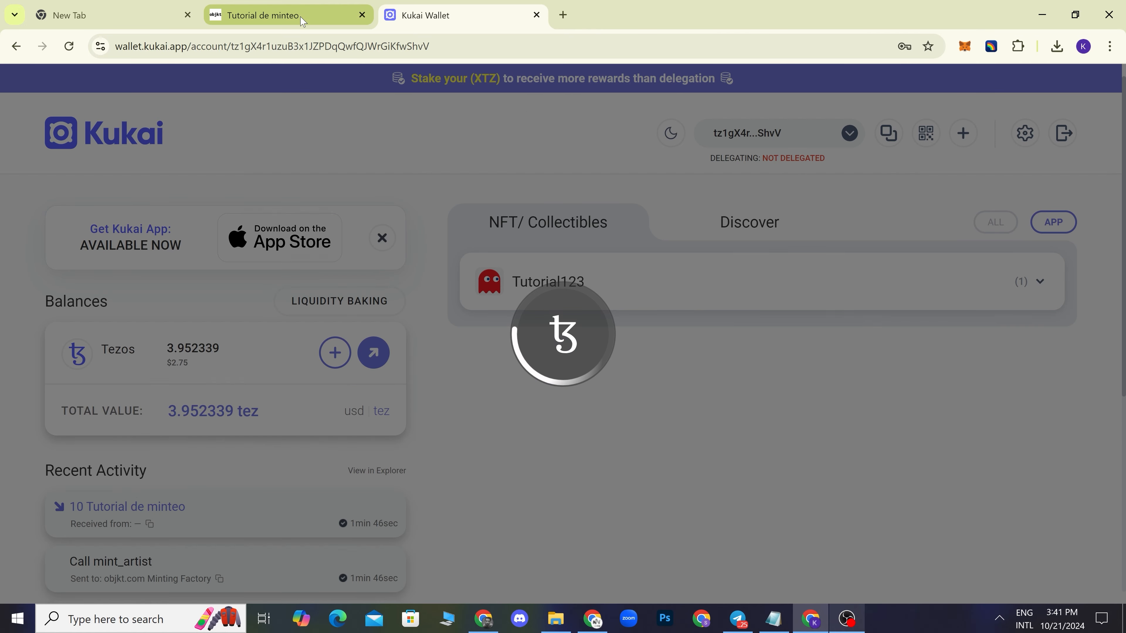
click(303, 18)
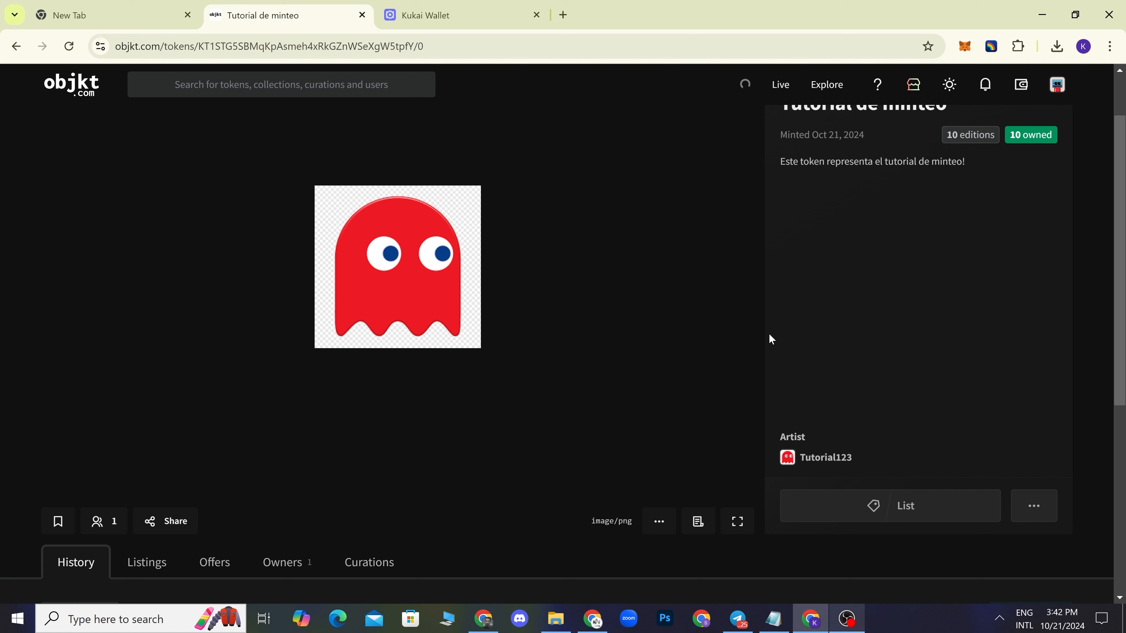
- Reload the Tutorial de minteo page and verify the List entry at 2.00 XTZ in History
scroll(768, 339, down, 3)
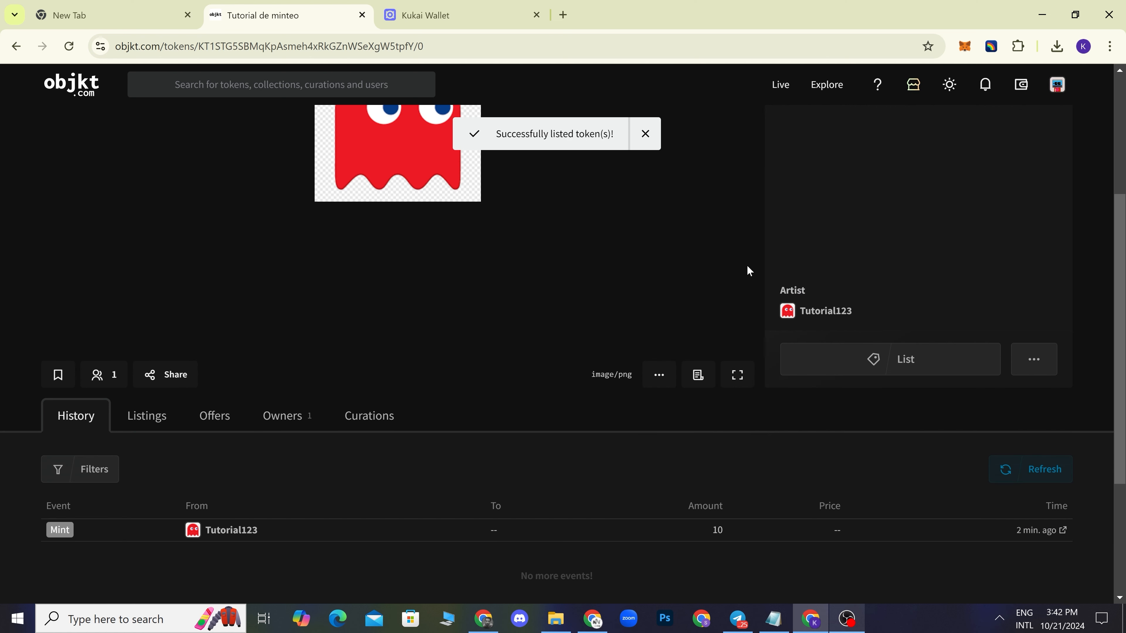
scroll(724, 290, up, 5)
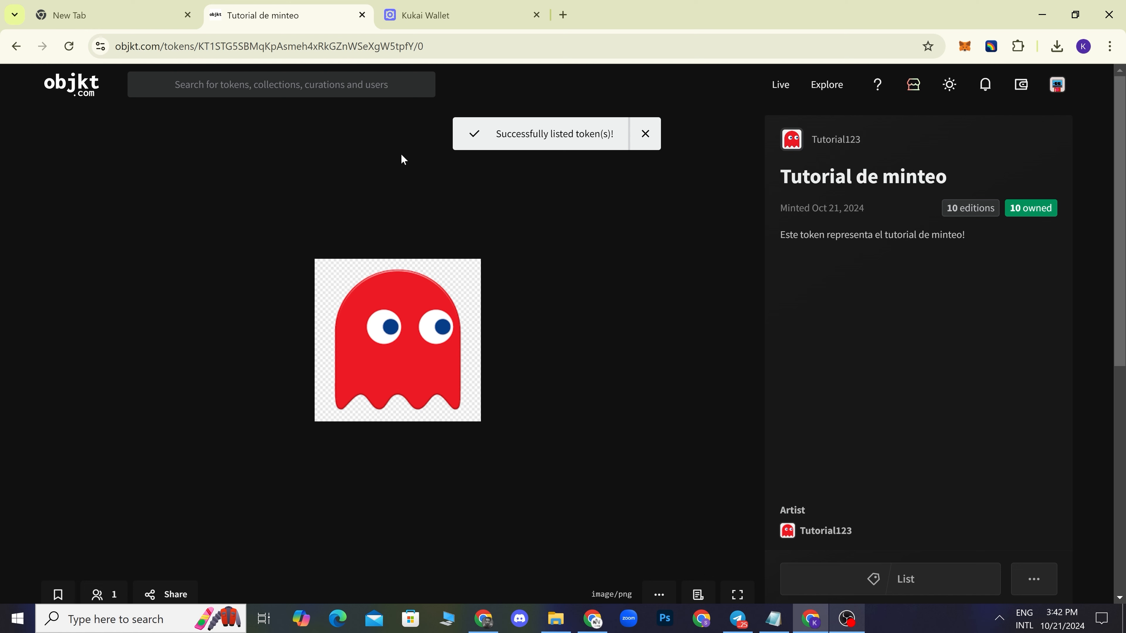
click(69, 47)
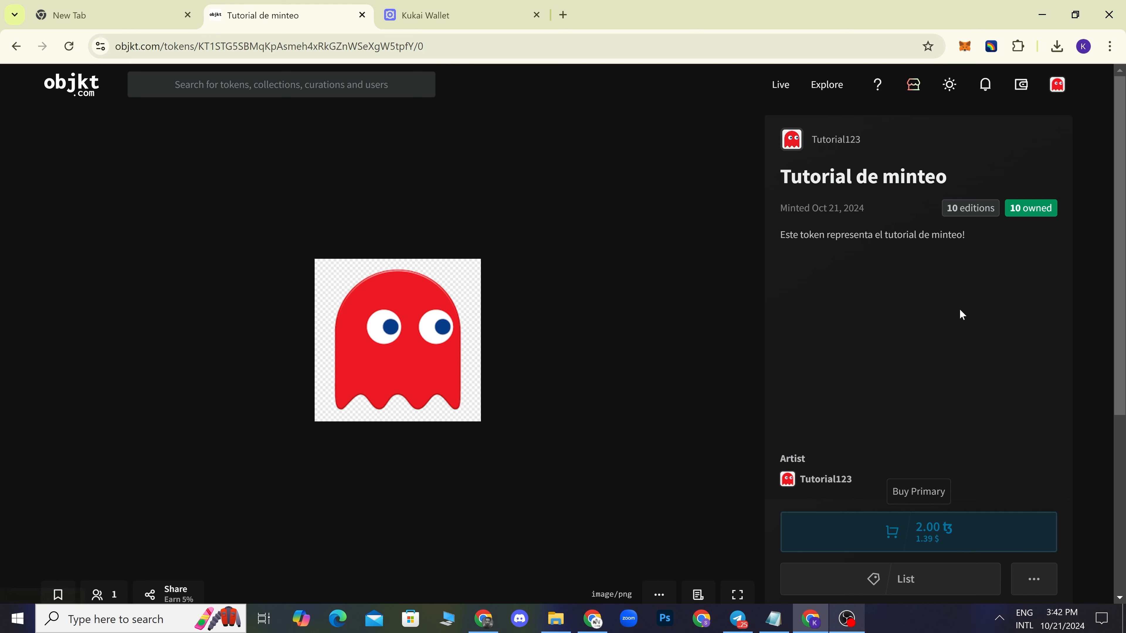
scroll(953, 315, down, 4)
scroll(937, 309, down, 4)
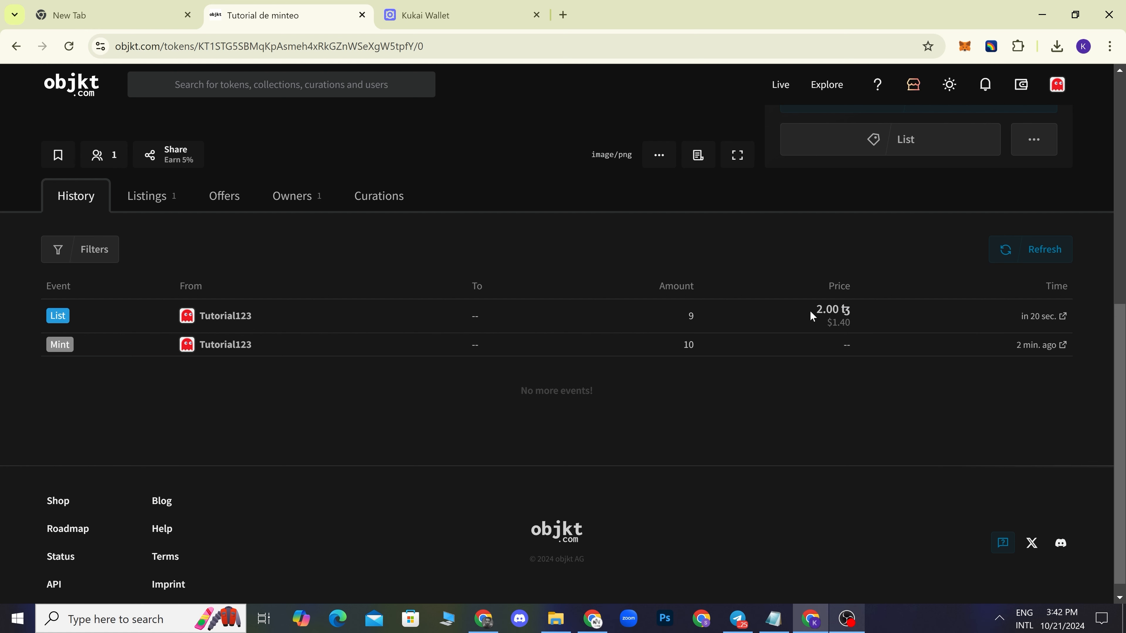
scroll(730, 376, up, 8)
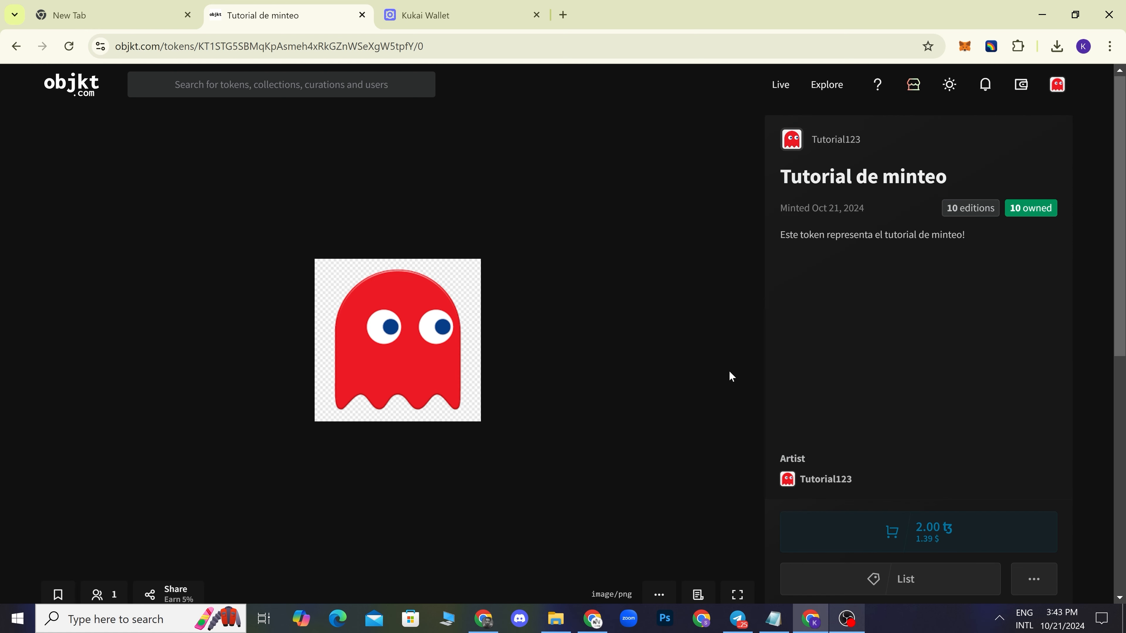